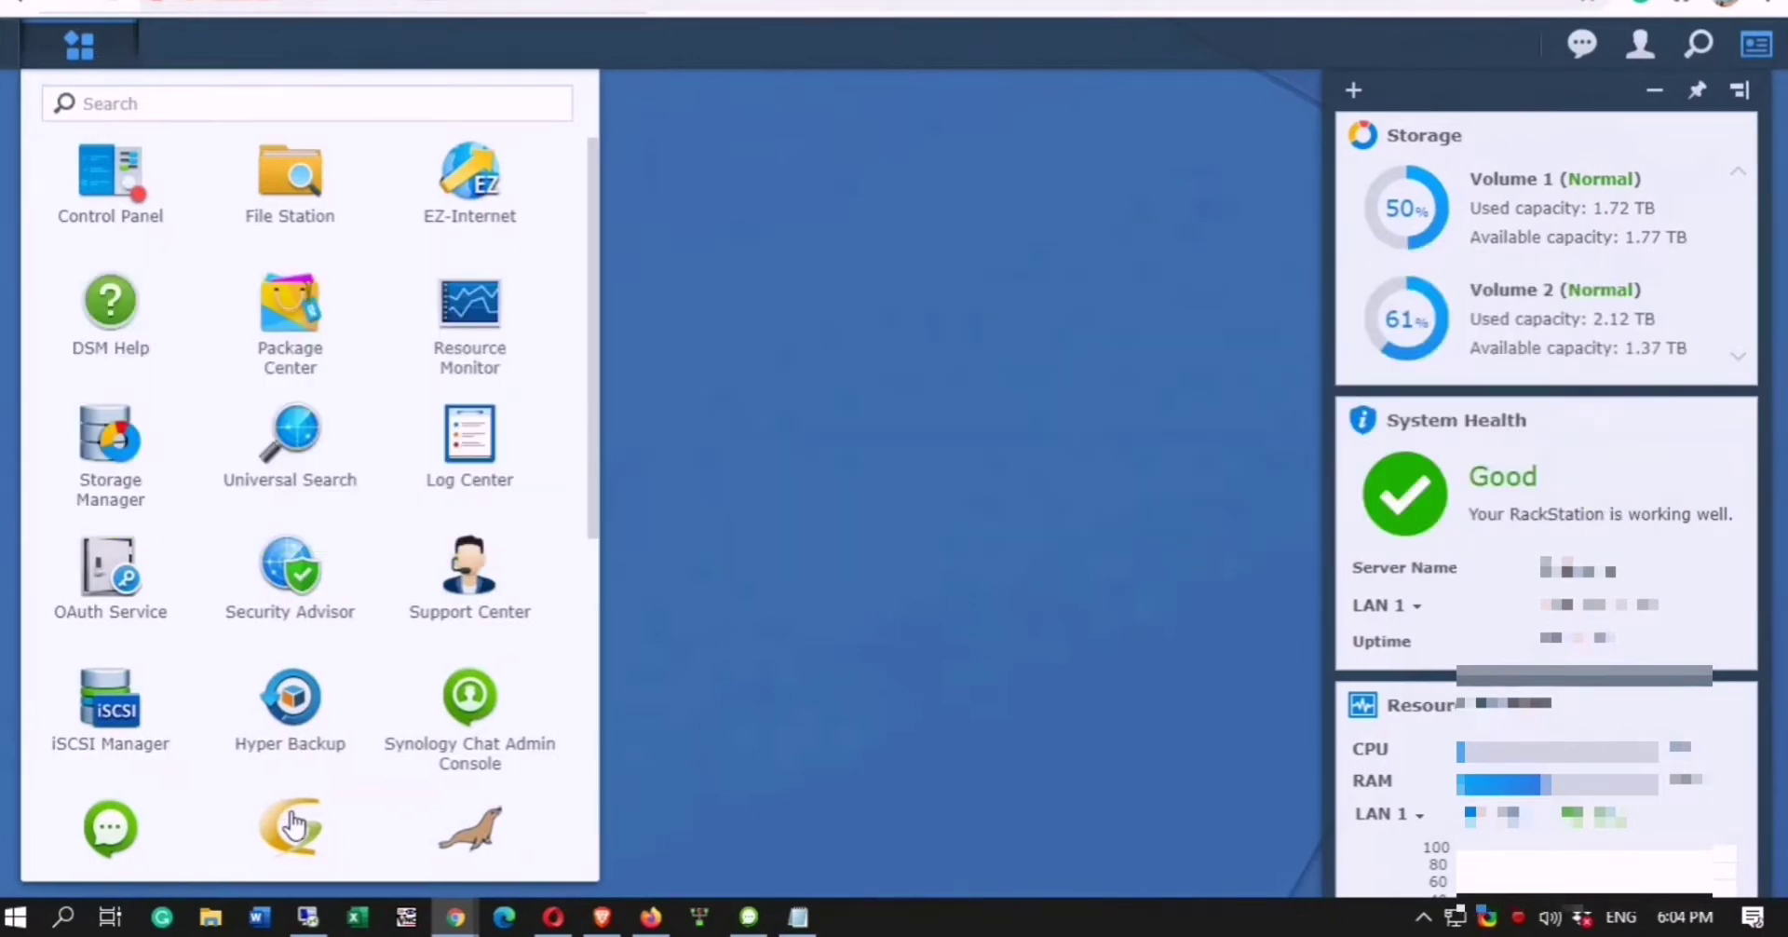
Step: Open the GLPI page, translate it from French to English, examine the SQL connection error, and return to the NAS desktop
left_click(291, 825)
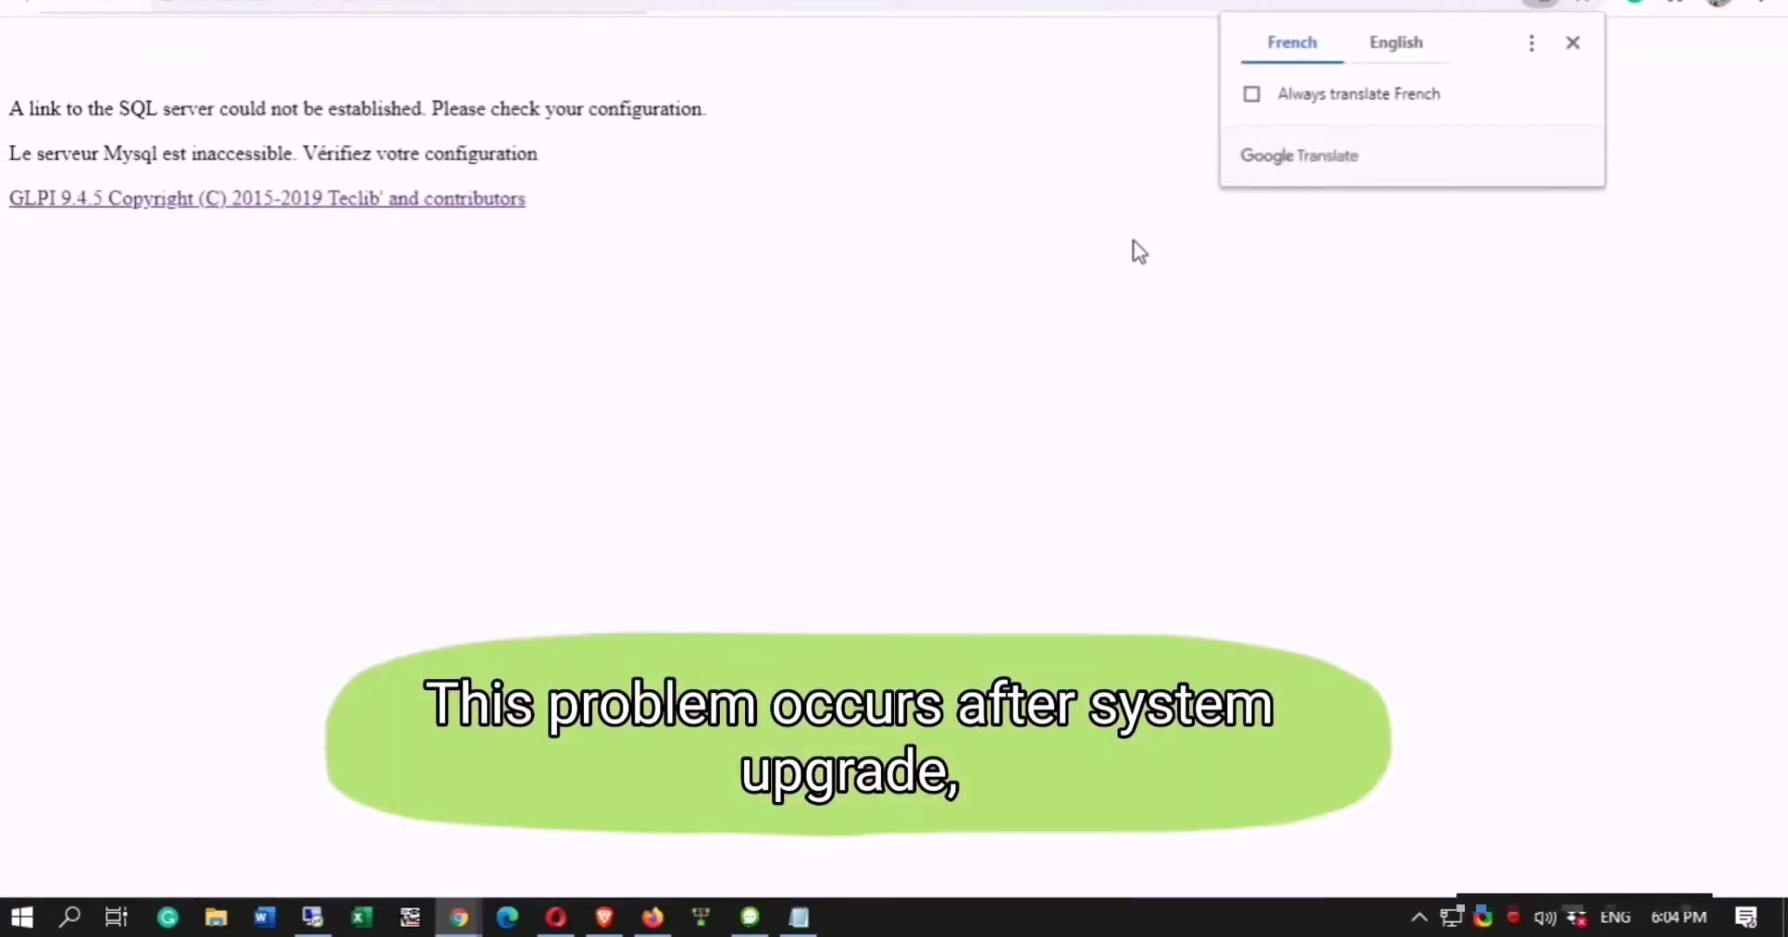
left_click(1395, 43)
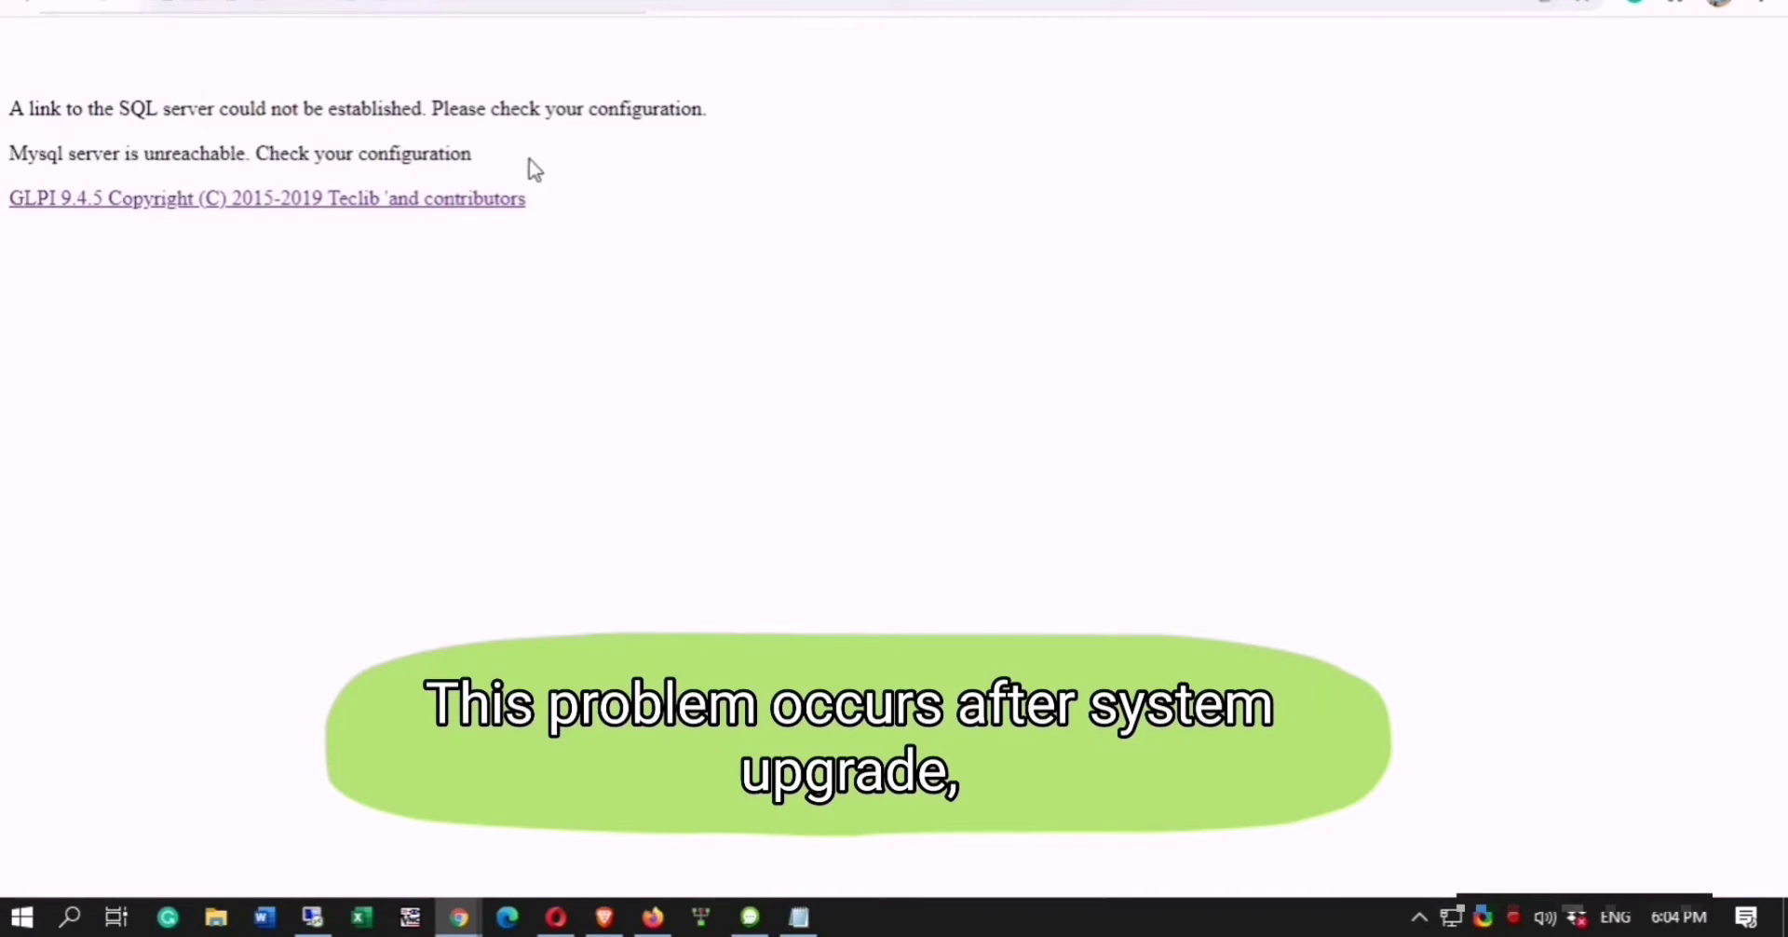
left_click_drag(481, 160, 15, 109)
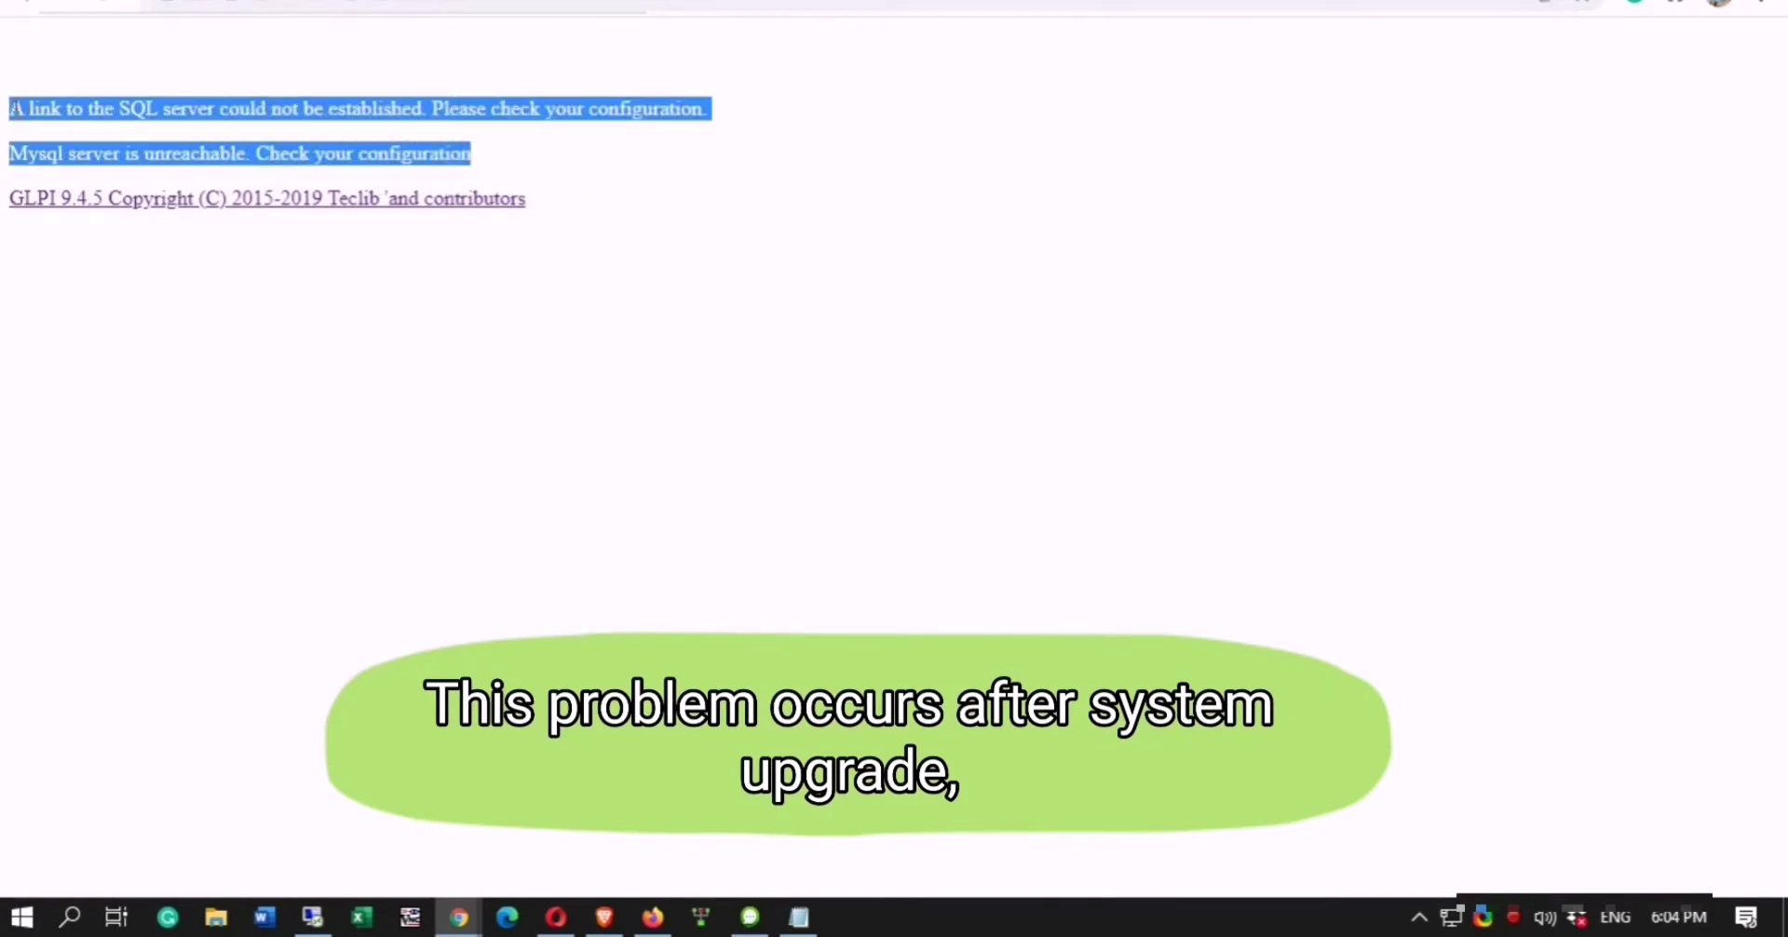
left_click(14, 109)
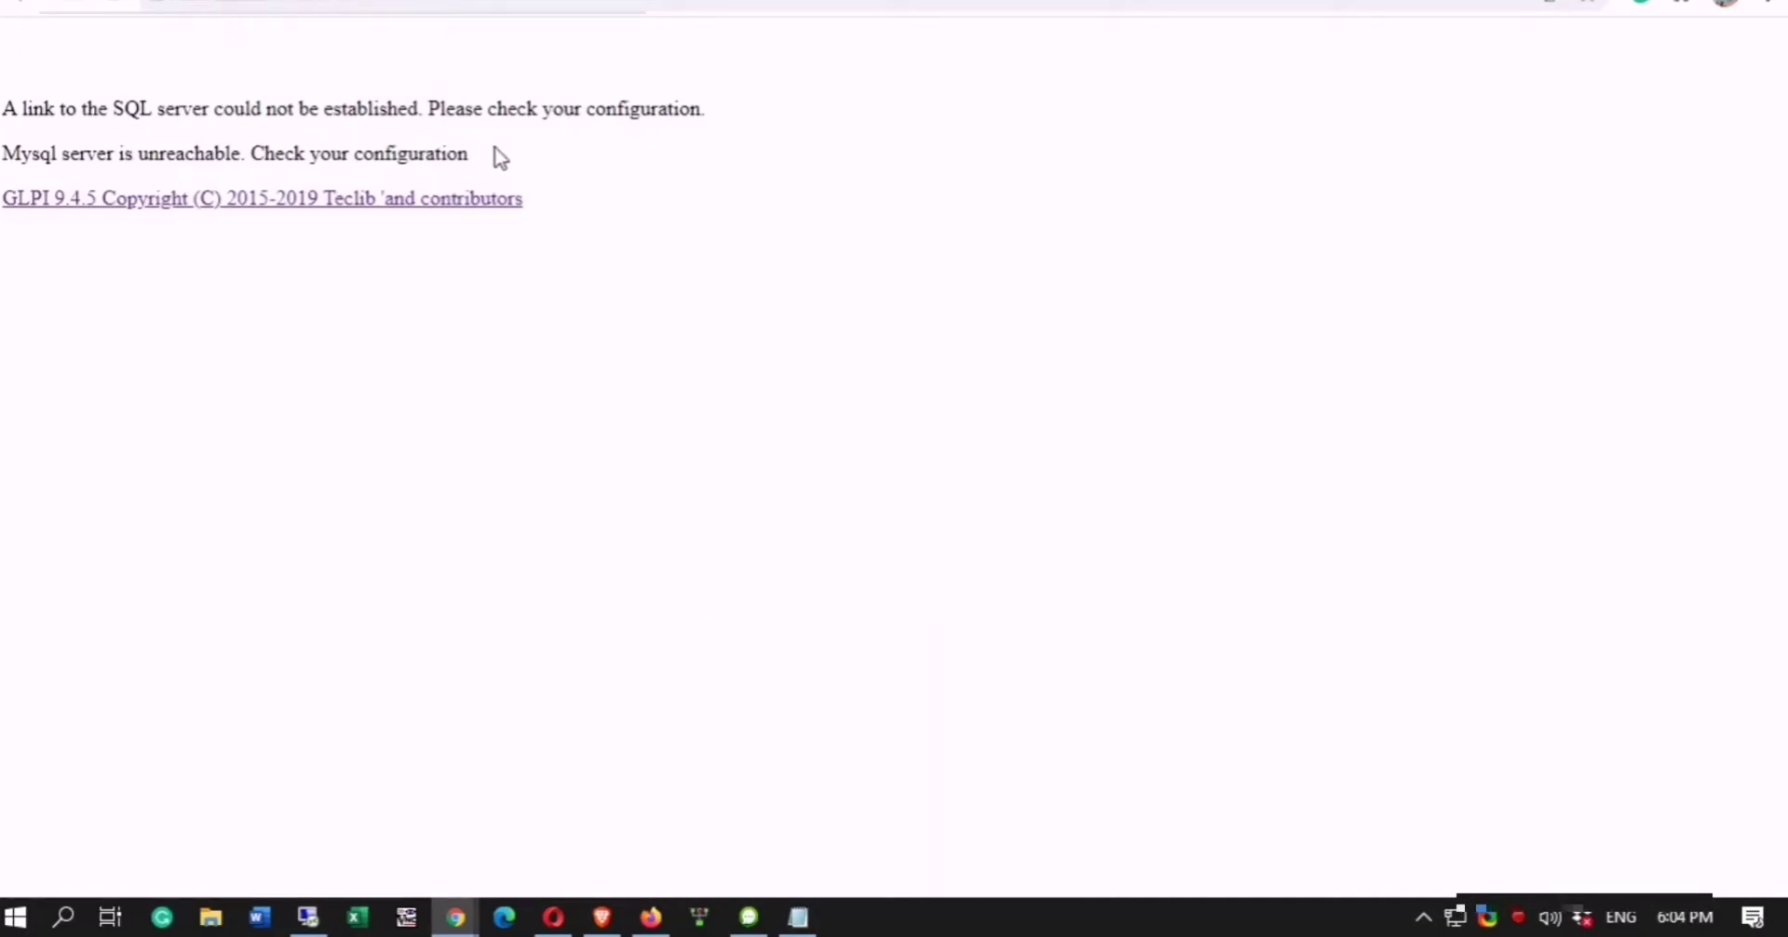
mouse_move(495, 156)
left_mouse_down()
mouse_move(3, 139)
mouse_move(507, 179)
left_mouse_up()
left_click(510, 166)
key("ctrl+Tab")
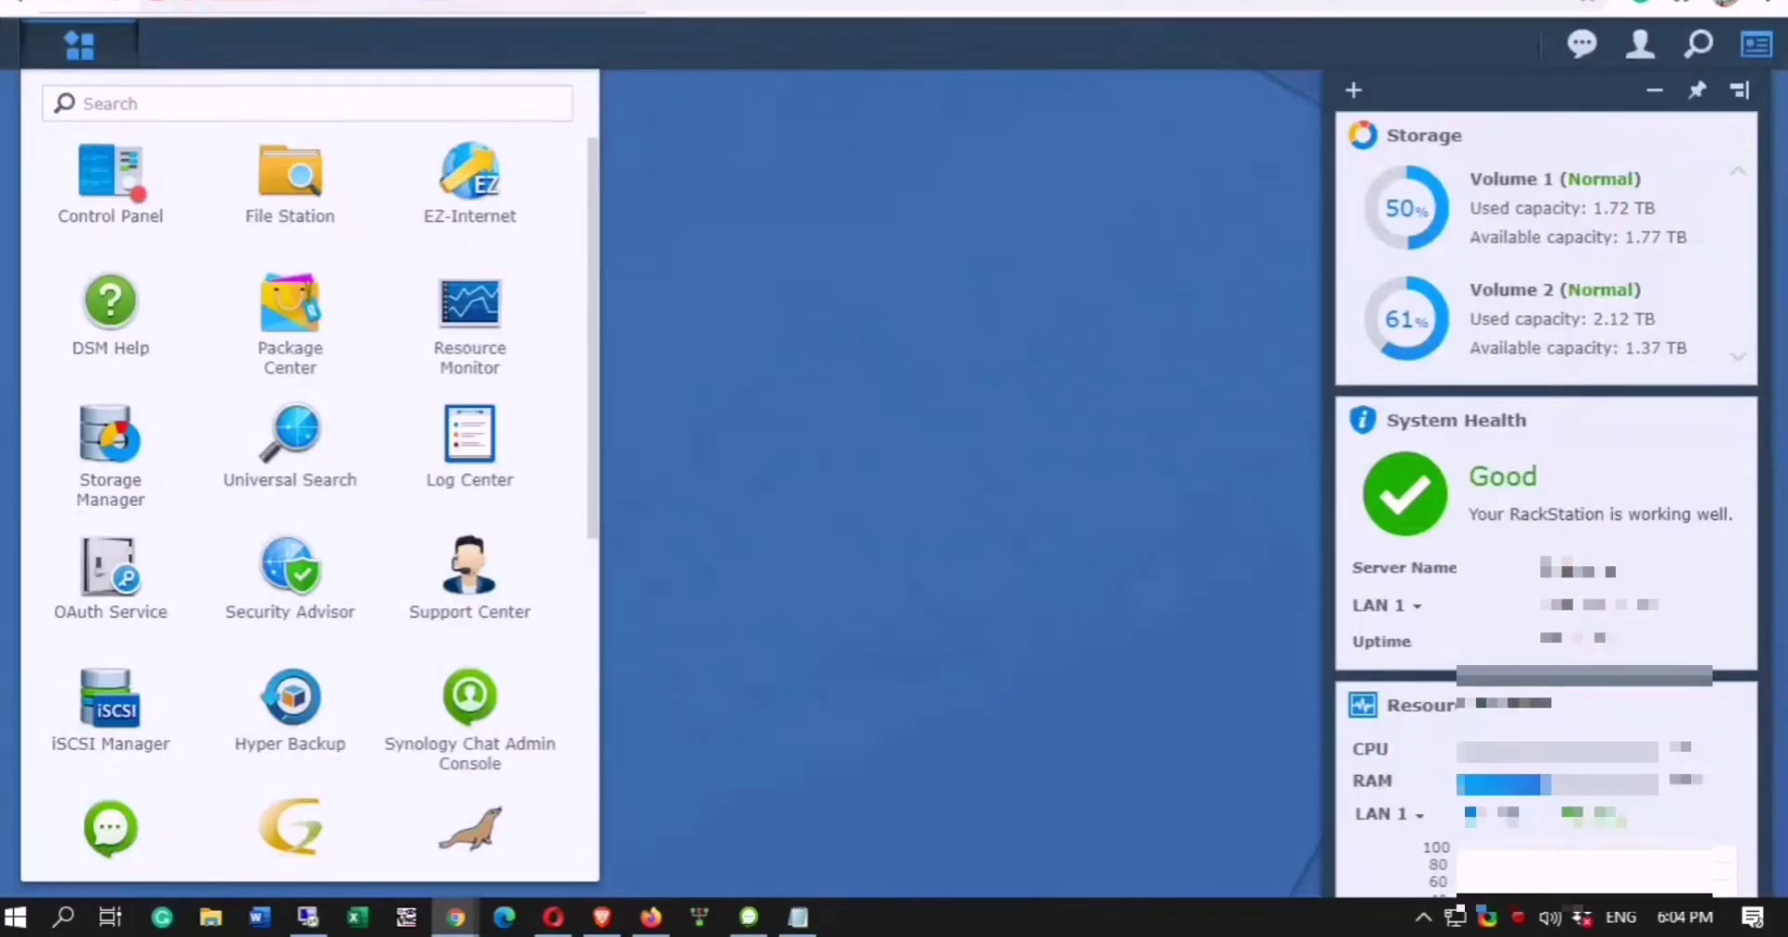
Step: Open Hyper Backup on the NAS
left_click(79, 45)
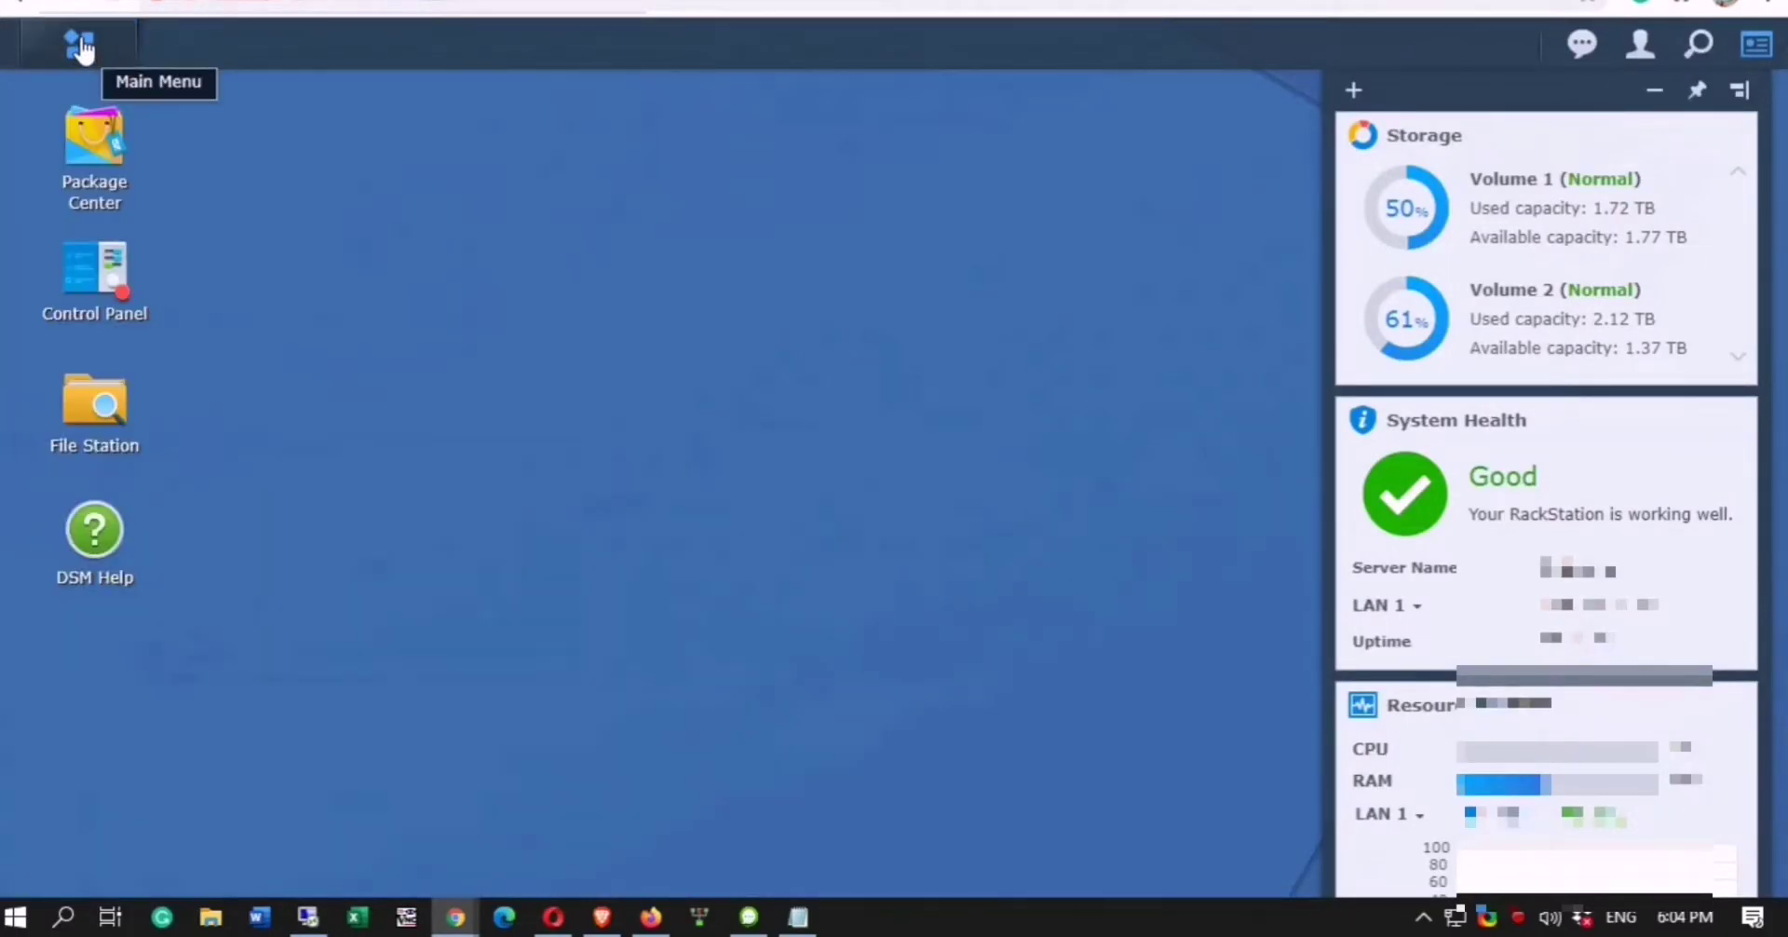
left_click(79, 44)
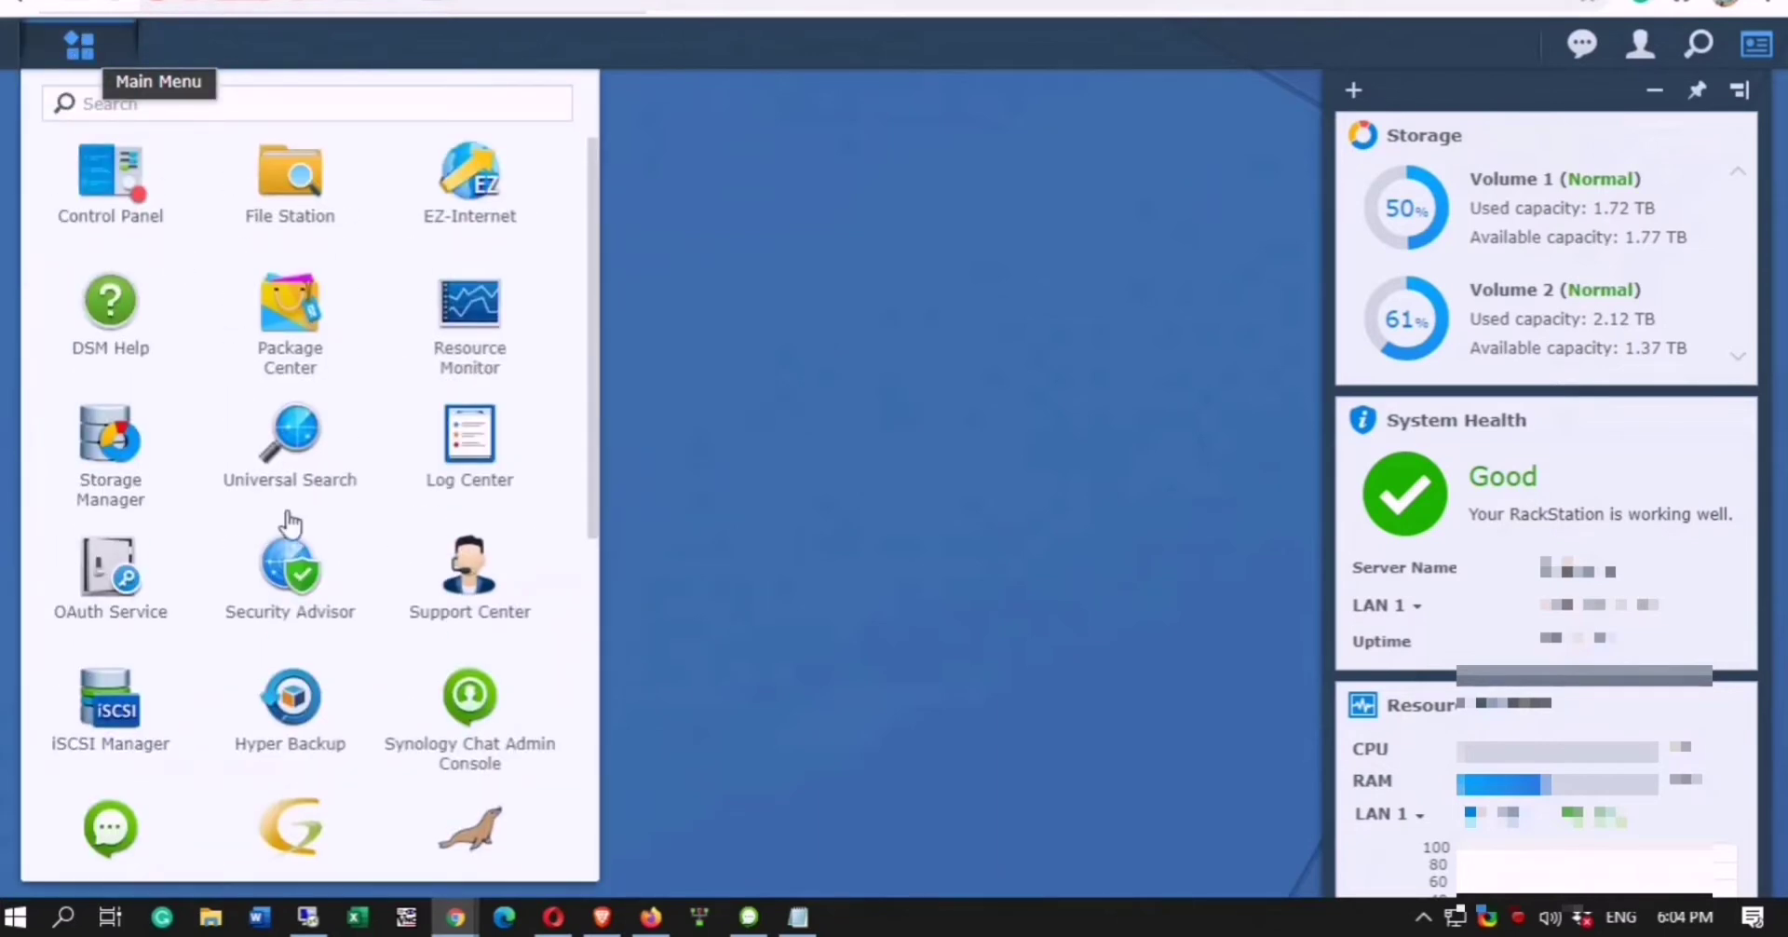
left_click(298, 689)
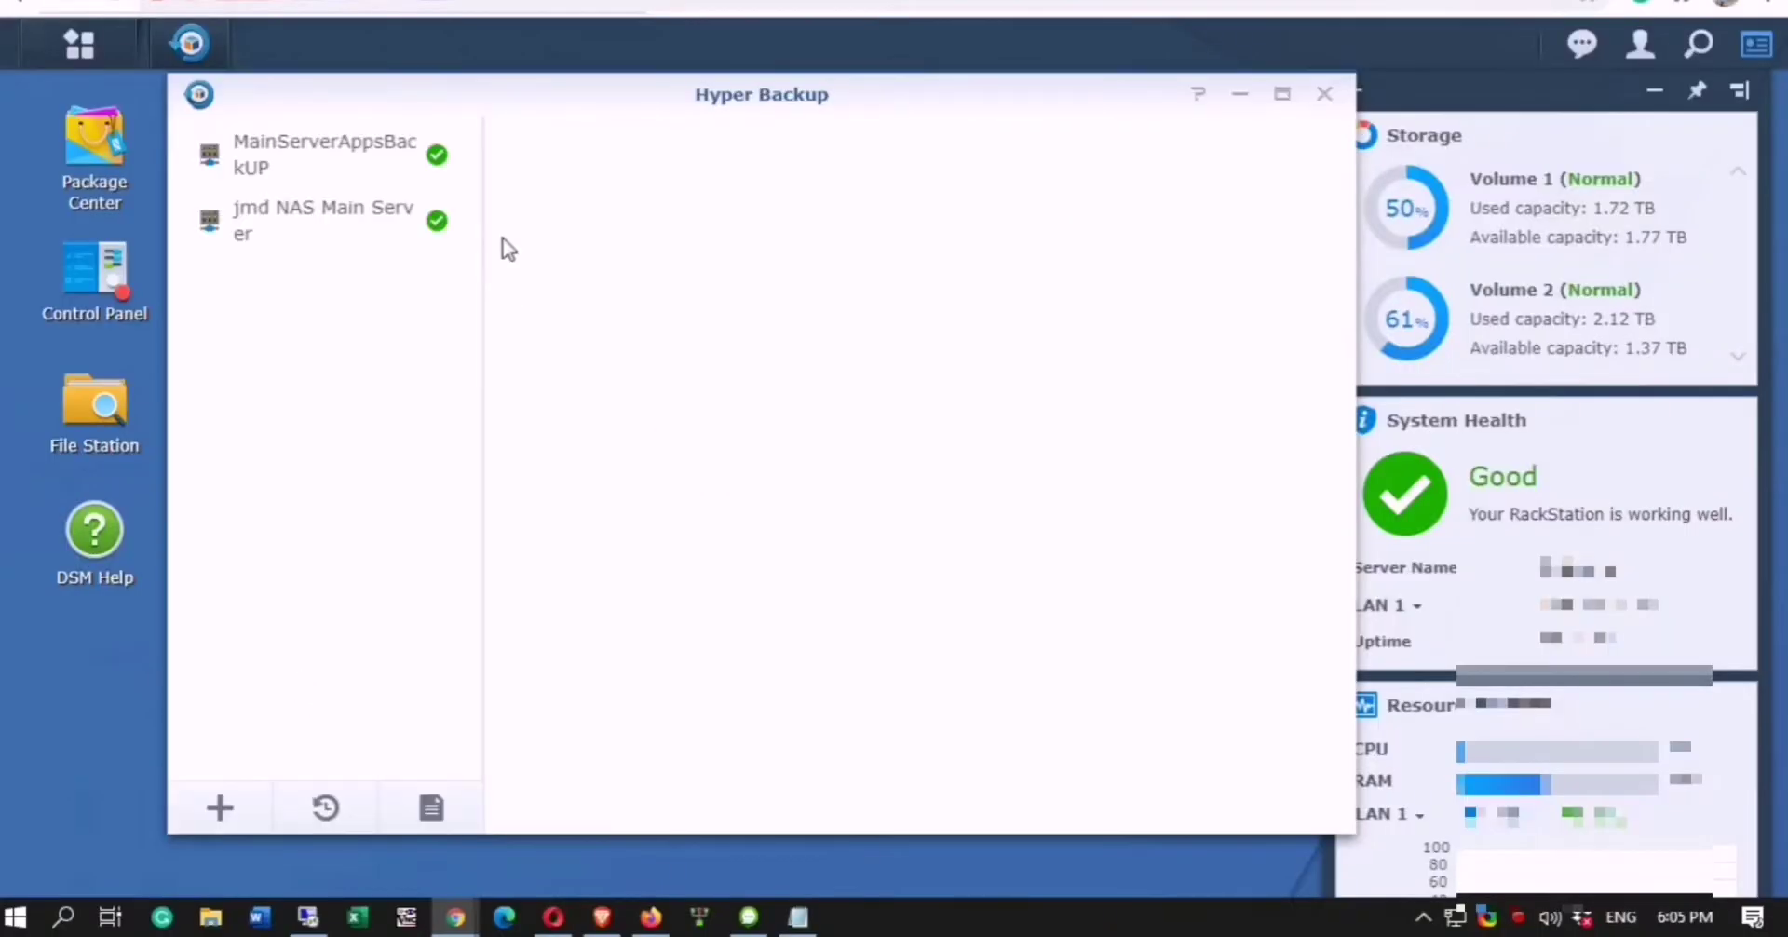
Step: Start a data restoration from the jmd NAS Main Server backup task without restoring the system configuration
left_click(347, 224)
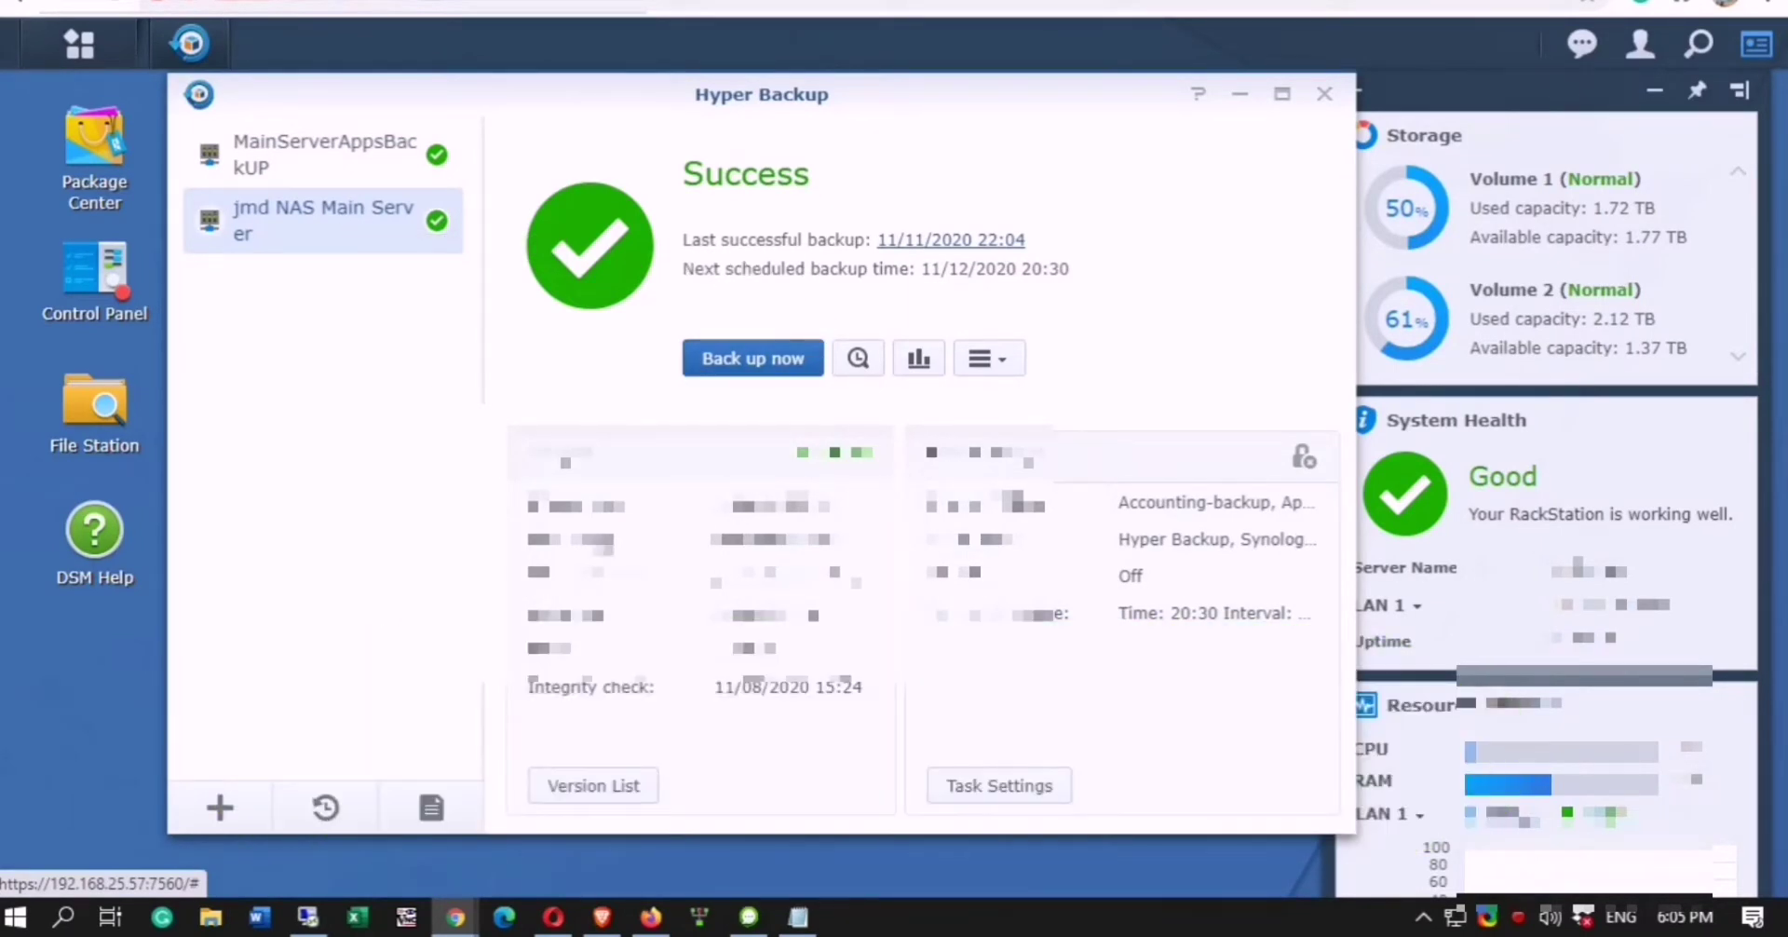
left_click(325, 806)
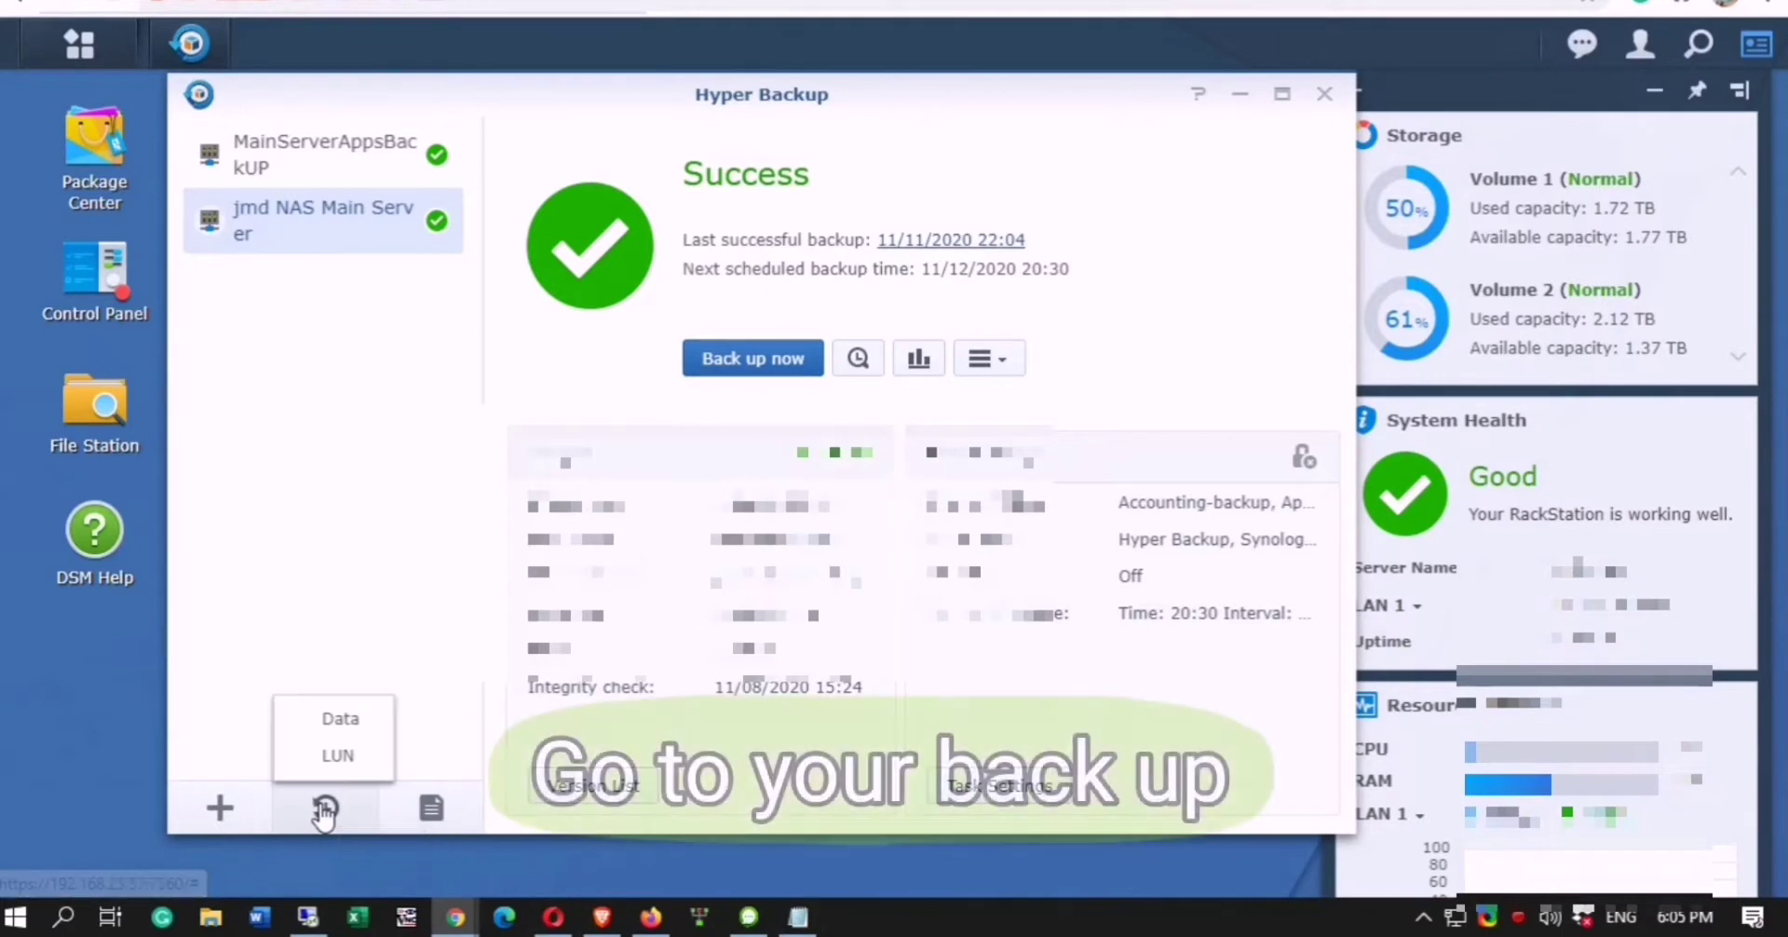
left_click(341, 730)
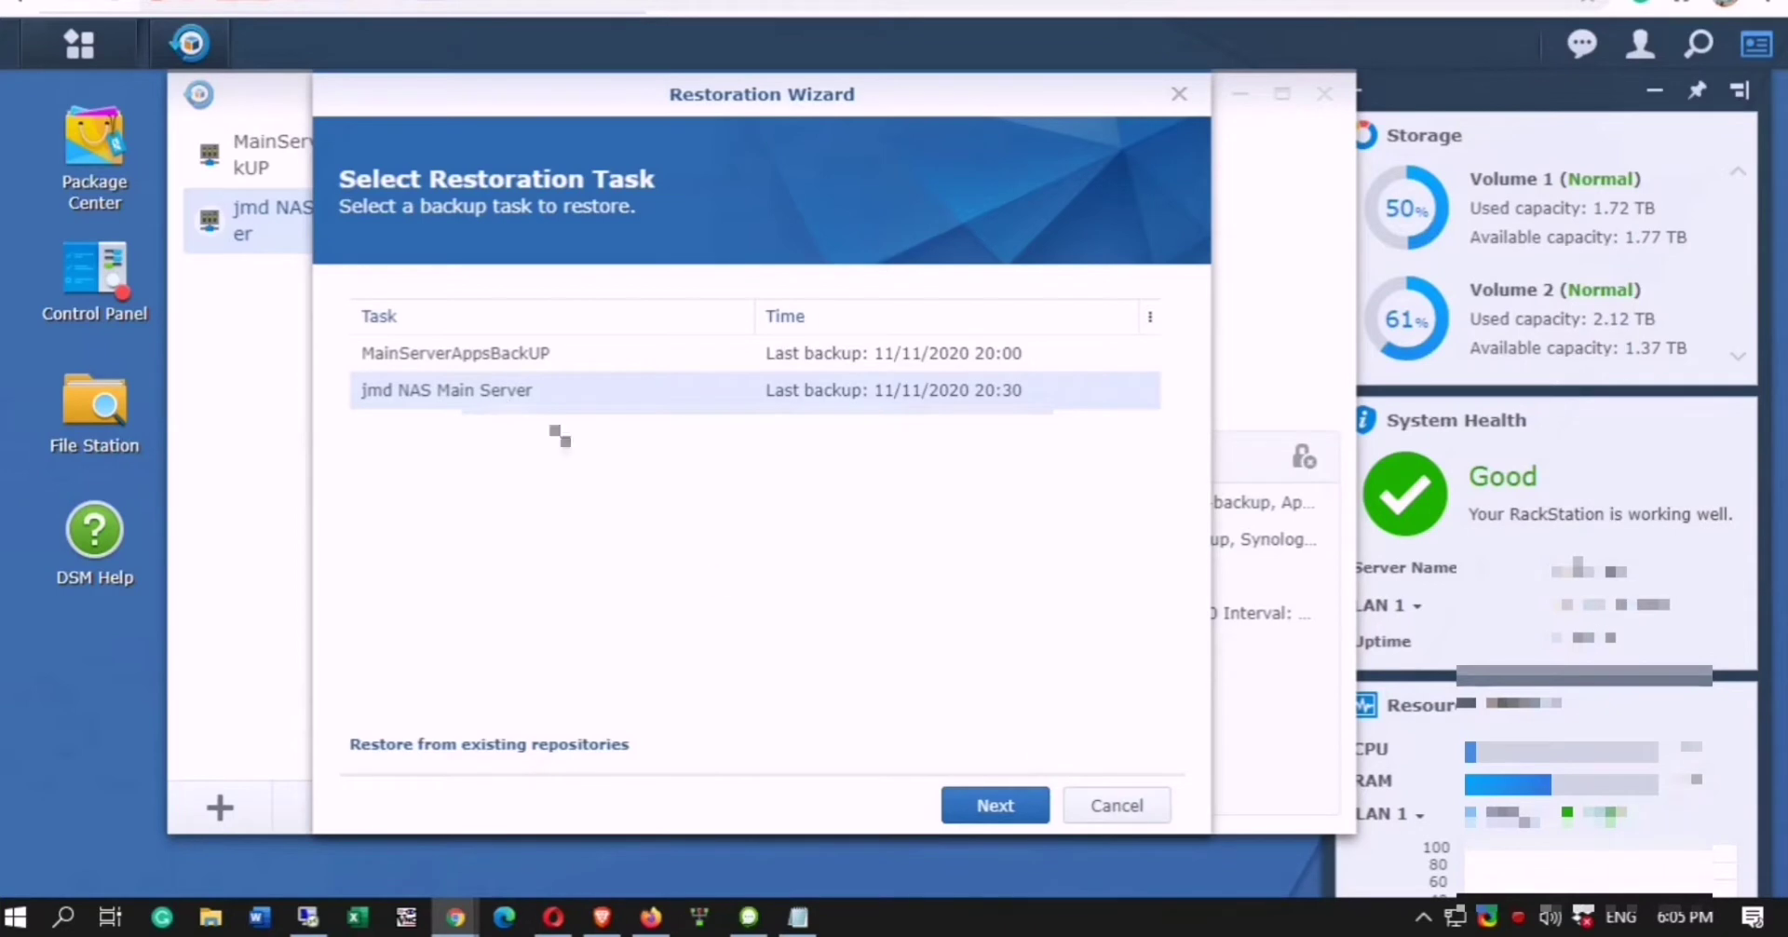
left_click(989, 807)
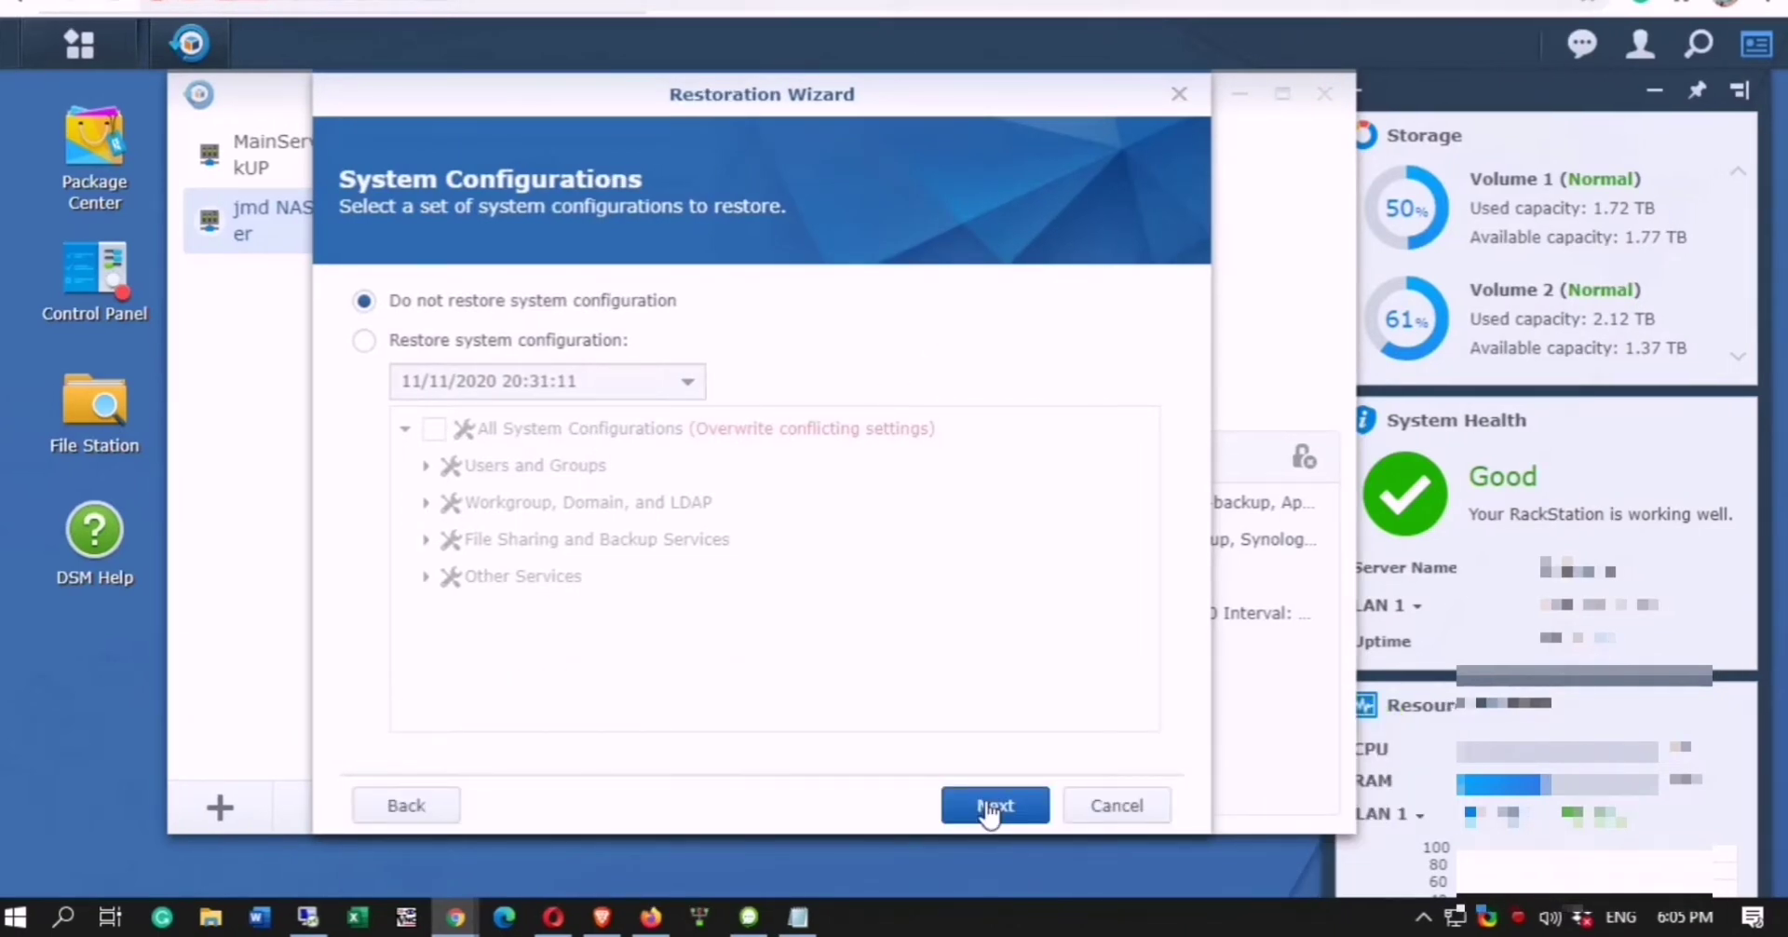
left_click(989, 810)
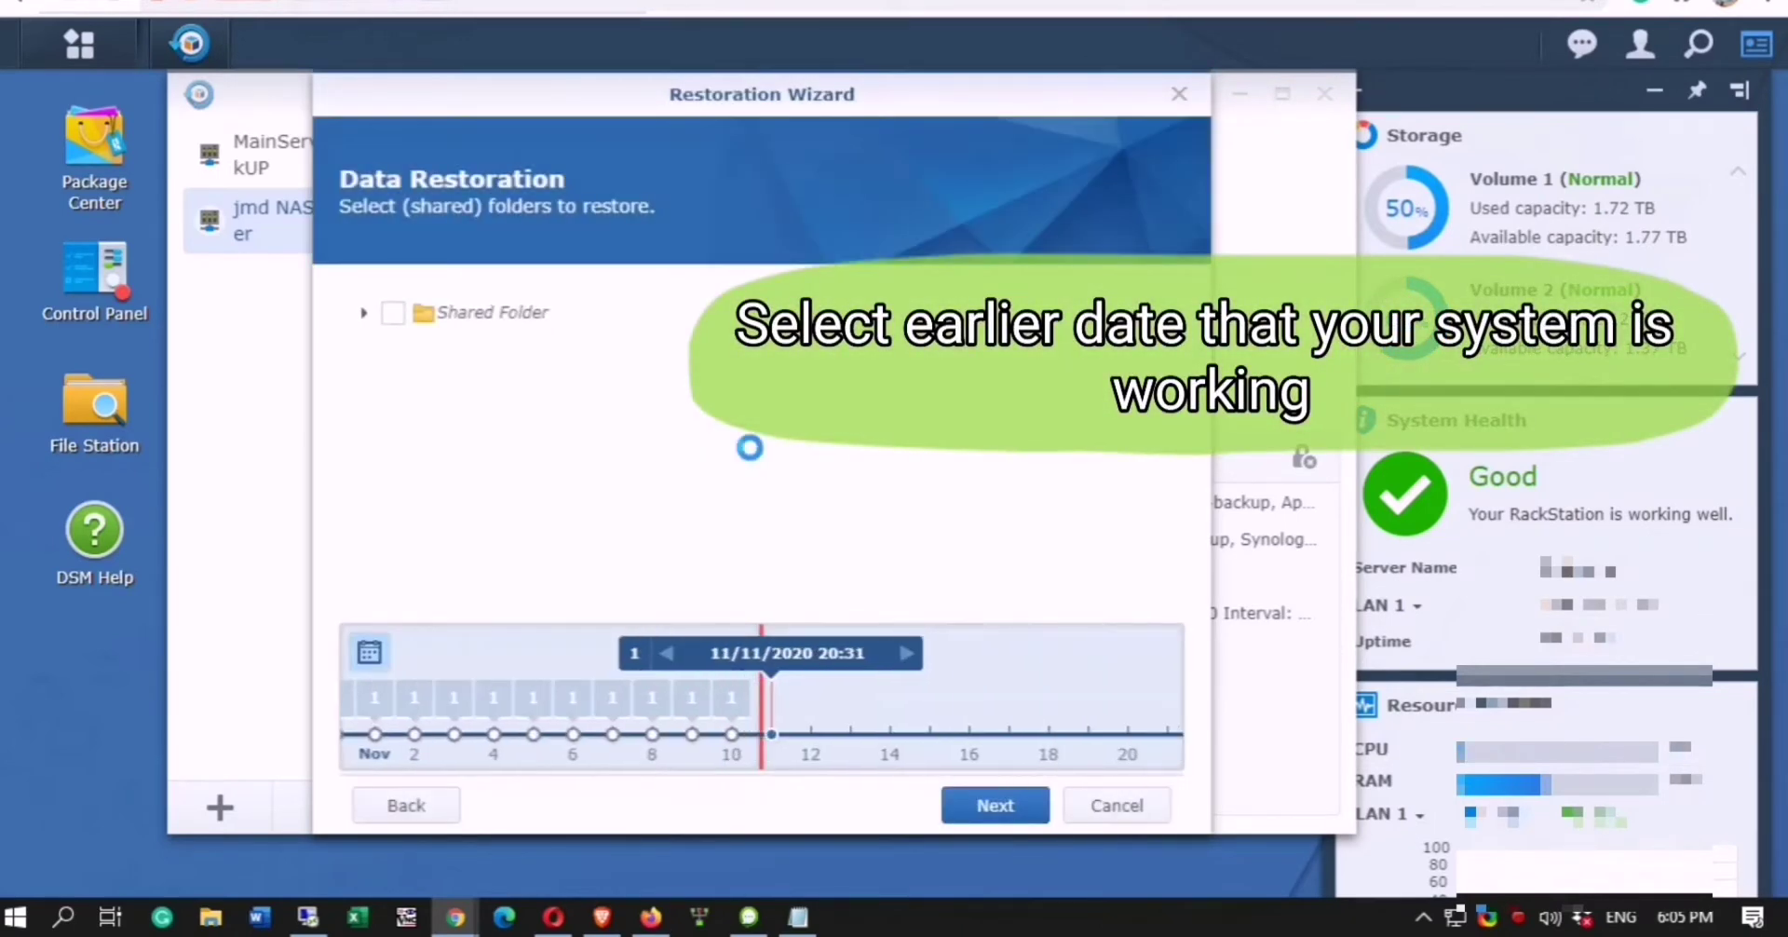
Step: Choose the glpi folder inside the web shared folder for restoration from the 11/11/2020 20:31 backup version
scroll(753, 461, "down", 3)
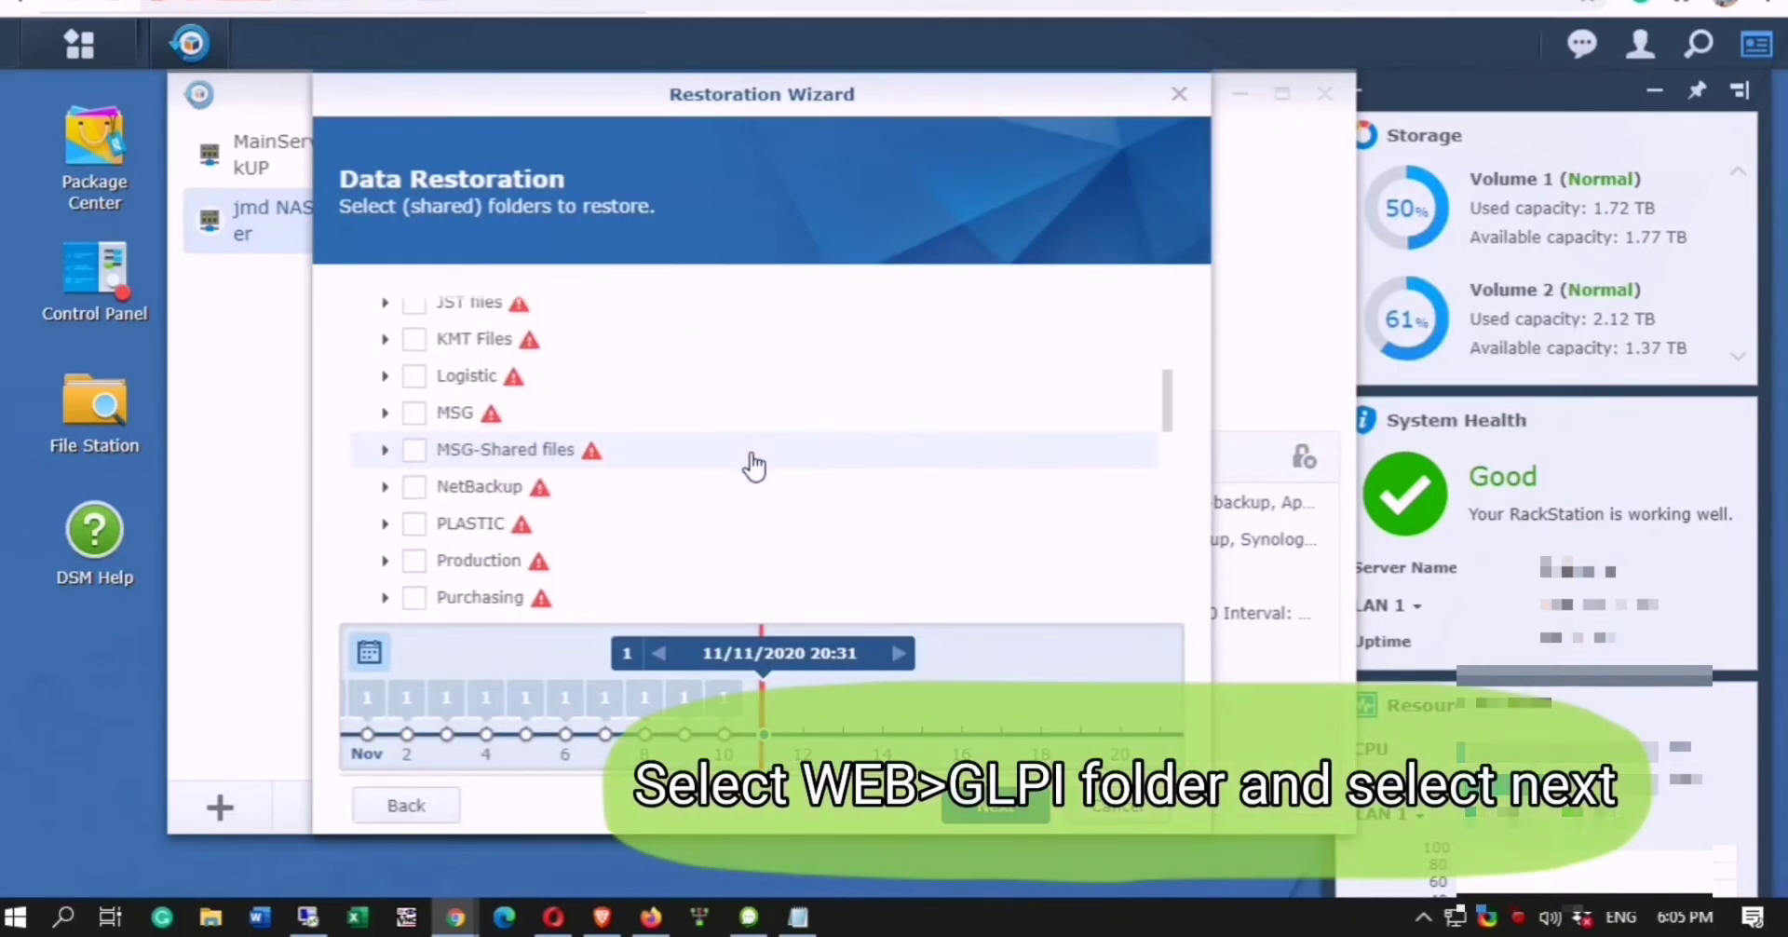
scroll(752, 461, "down", 10)
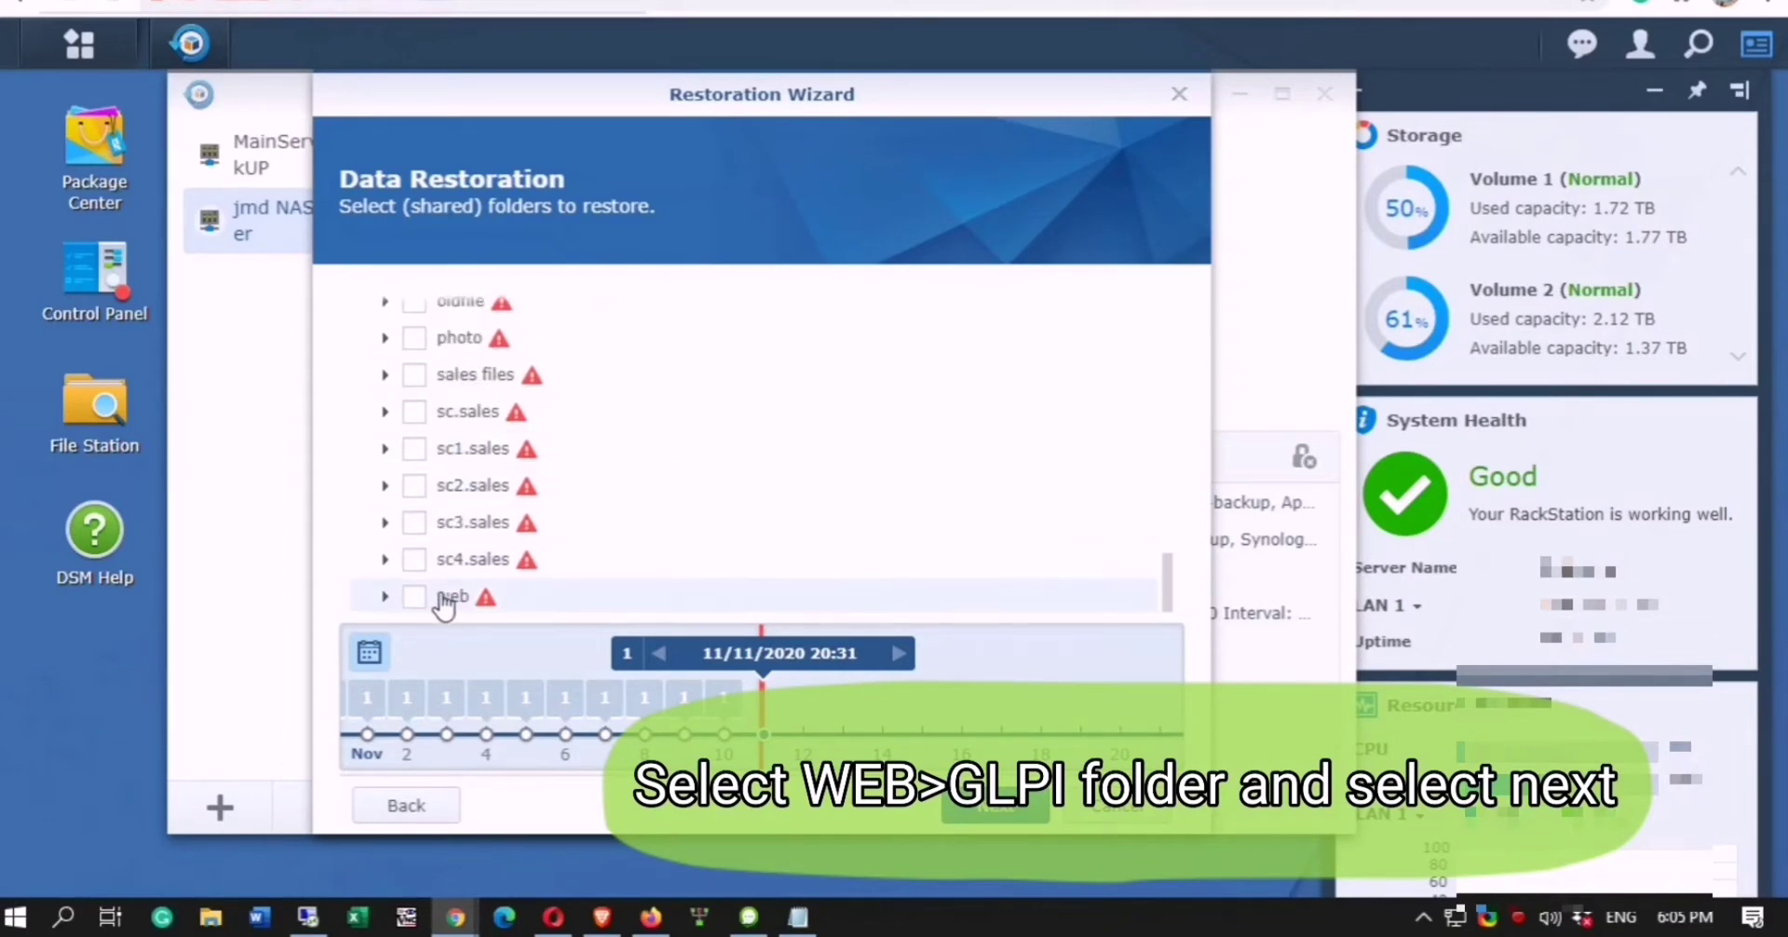
left_click(384, 596)
scroll(678, 594, "down", 2)
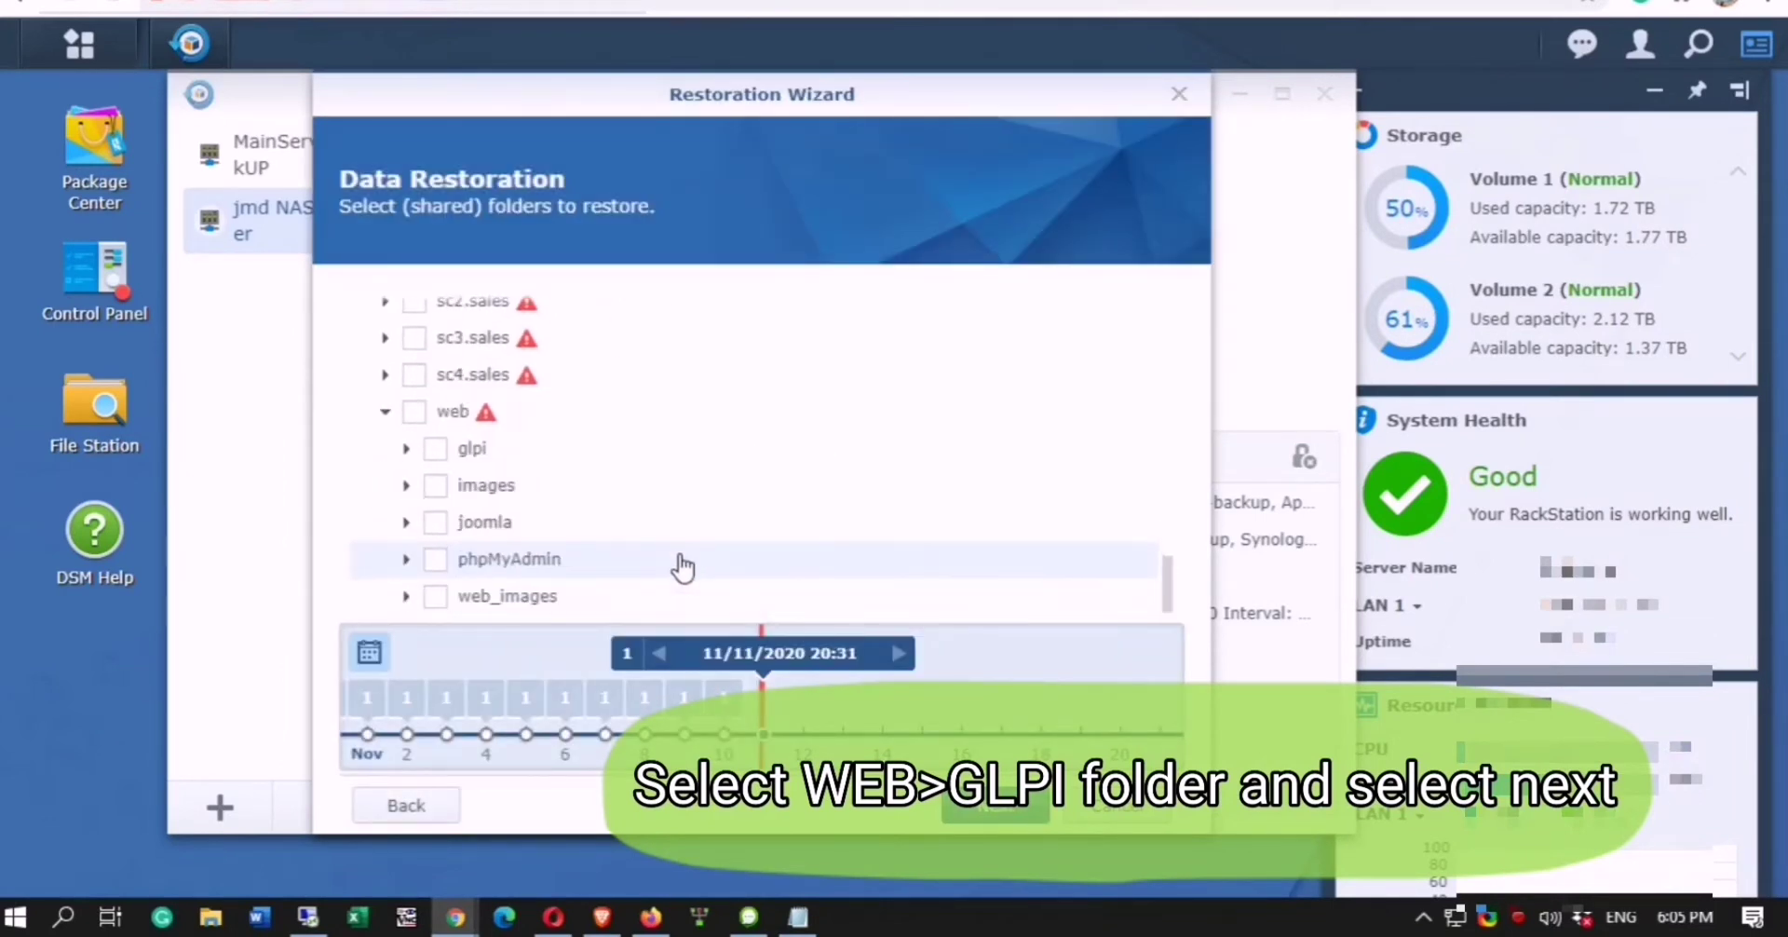
left_click(435, 450)
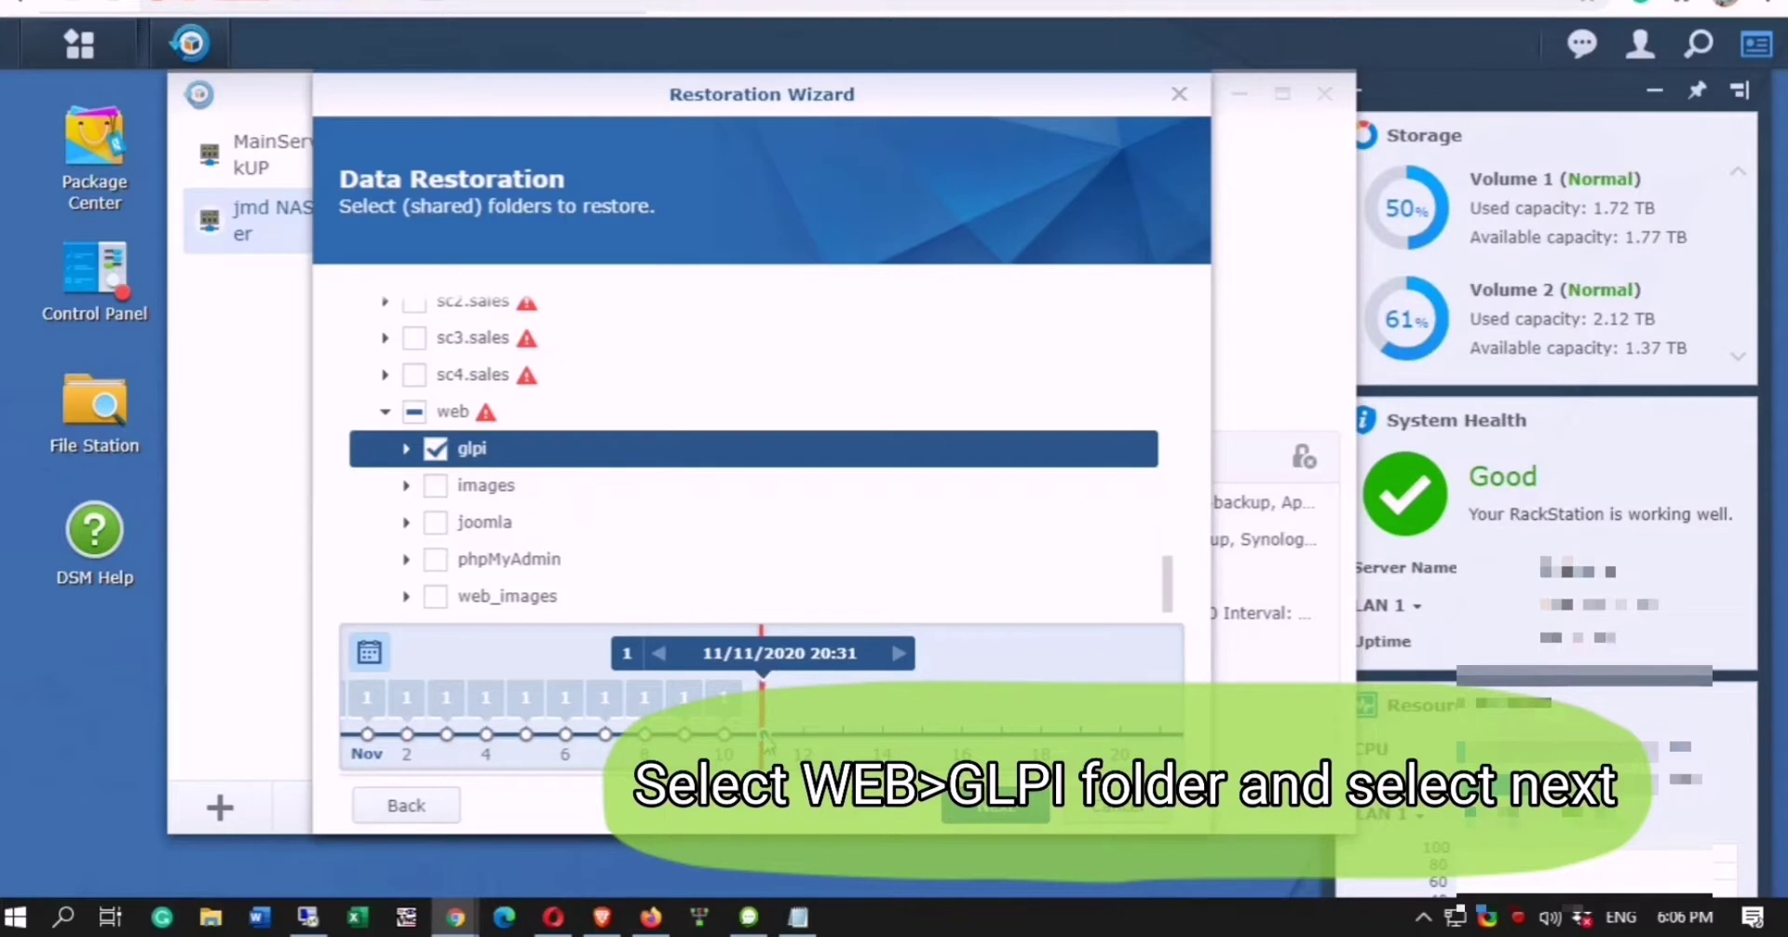
left_click(994, 804)
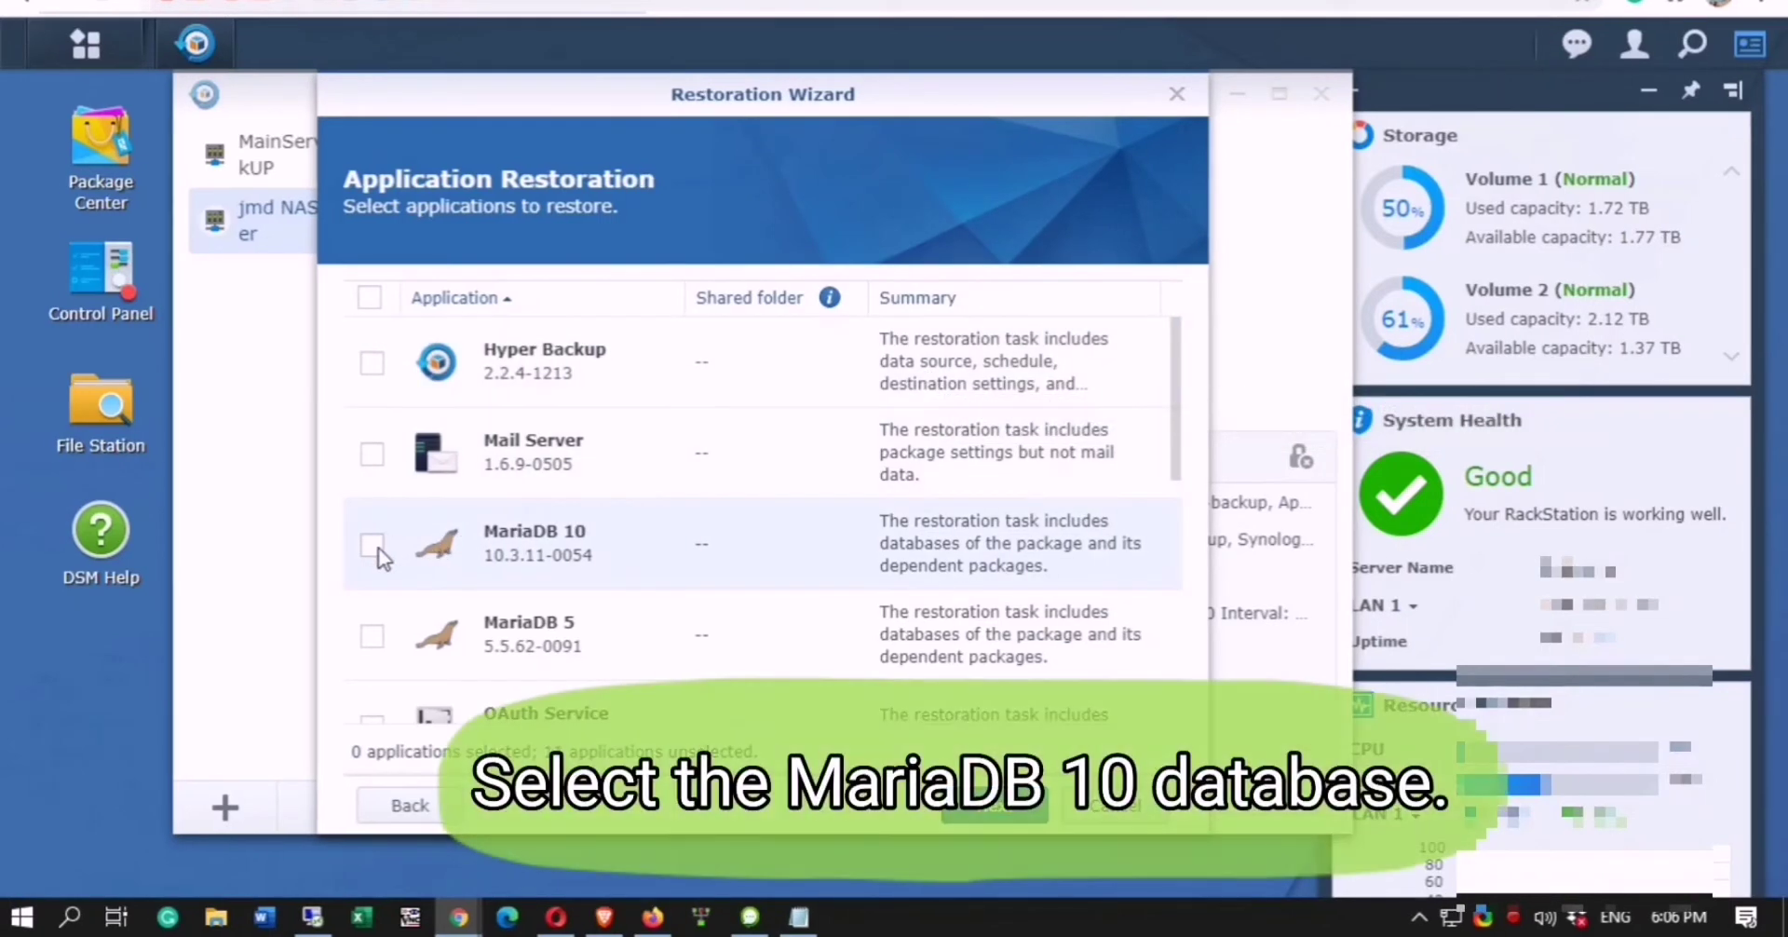
Step: Include MariaDB 10 and MariaDB 5 in the restoration, accept disabling them during the process, and apply the restore
left_click(373, 547)
left_click(375, 637)
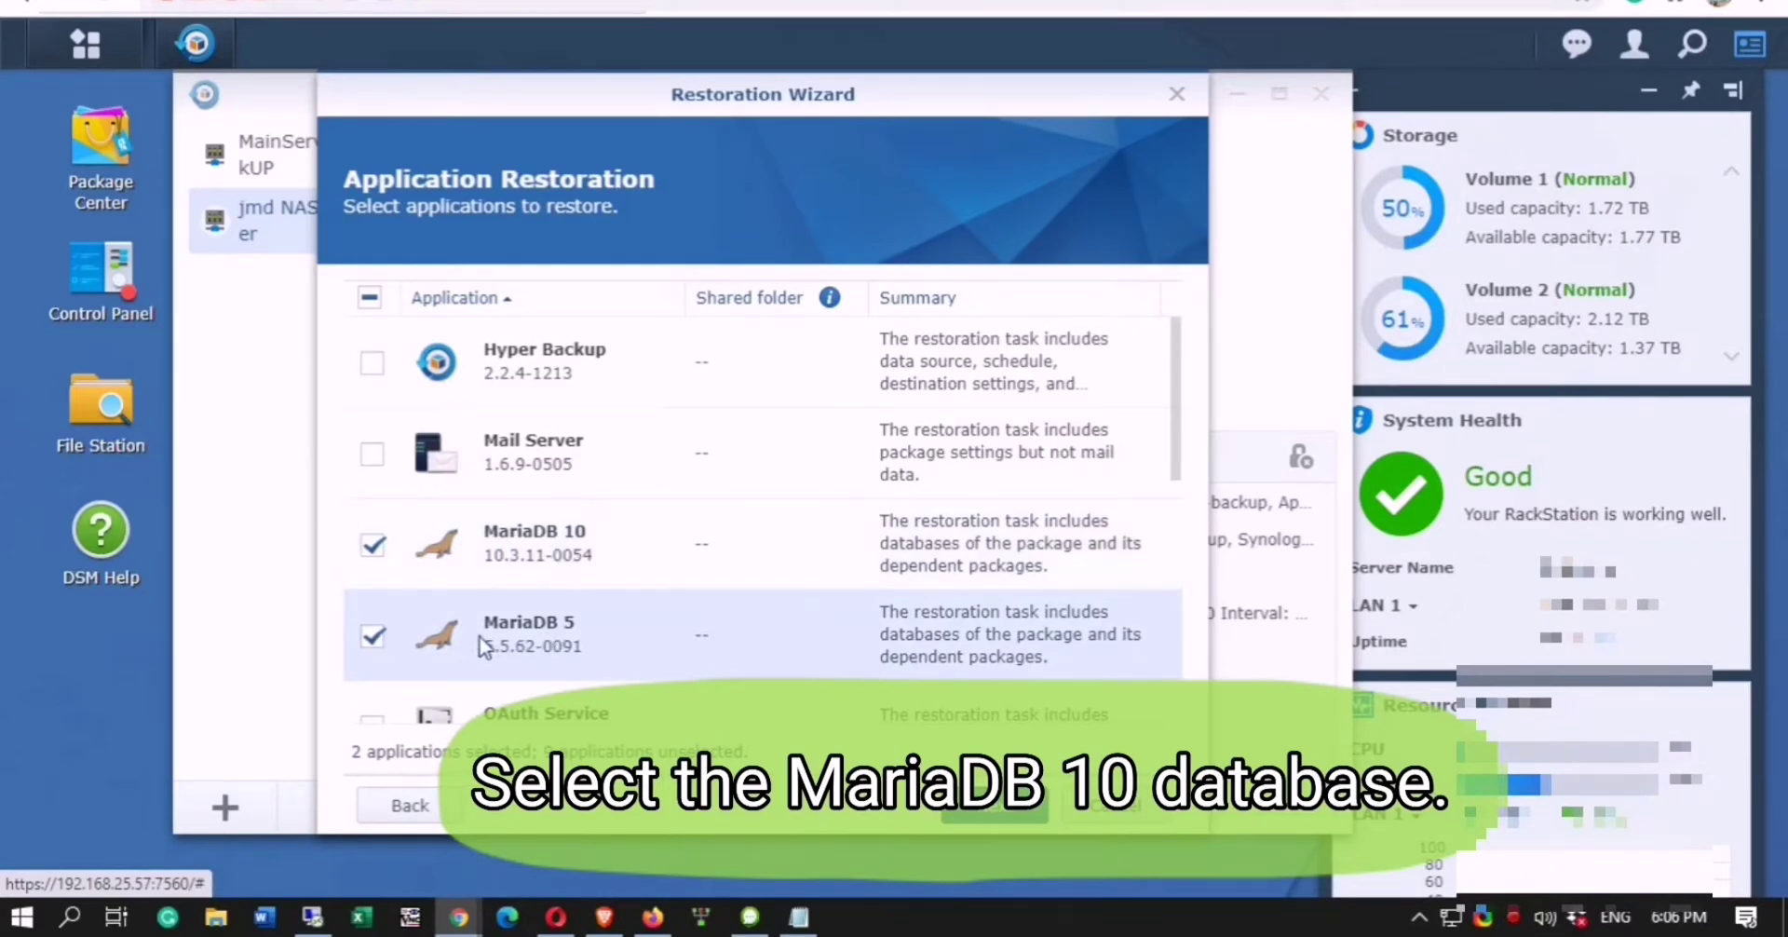
scroll(964, 631, "down", 5)
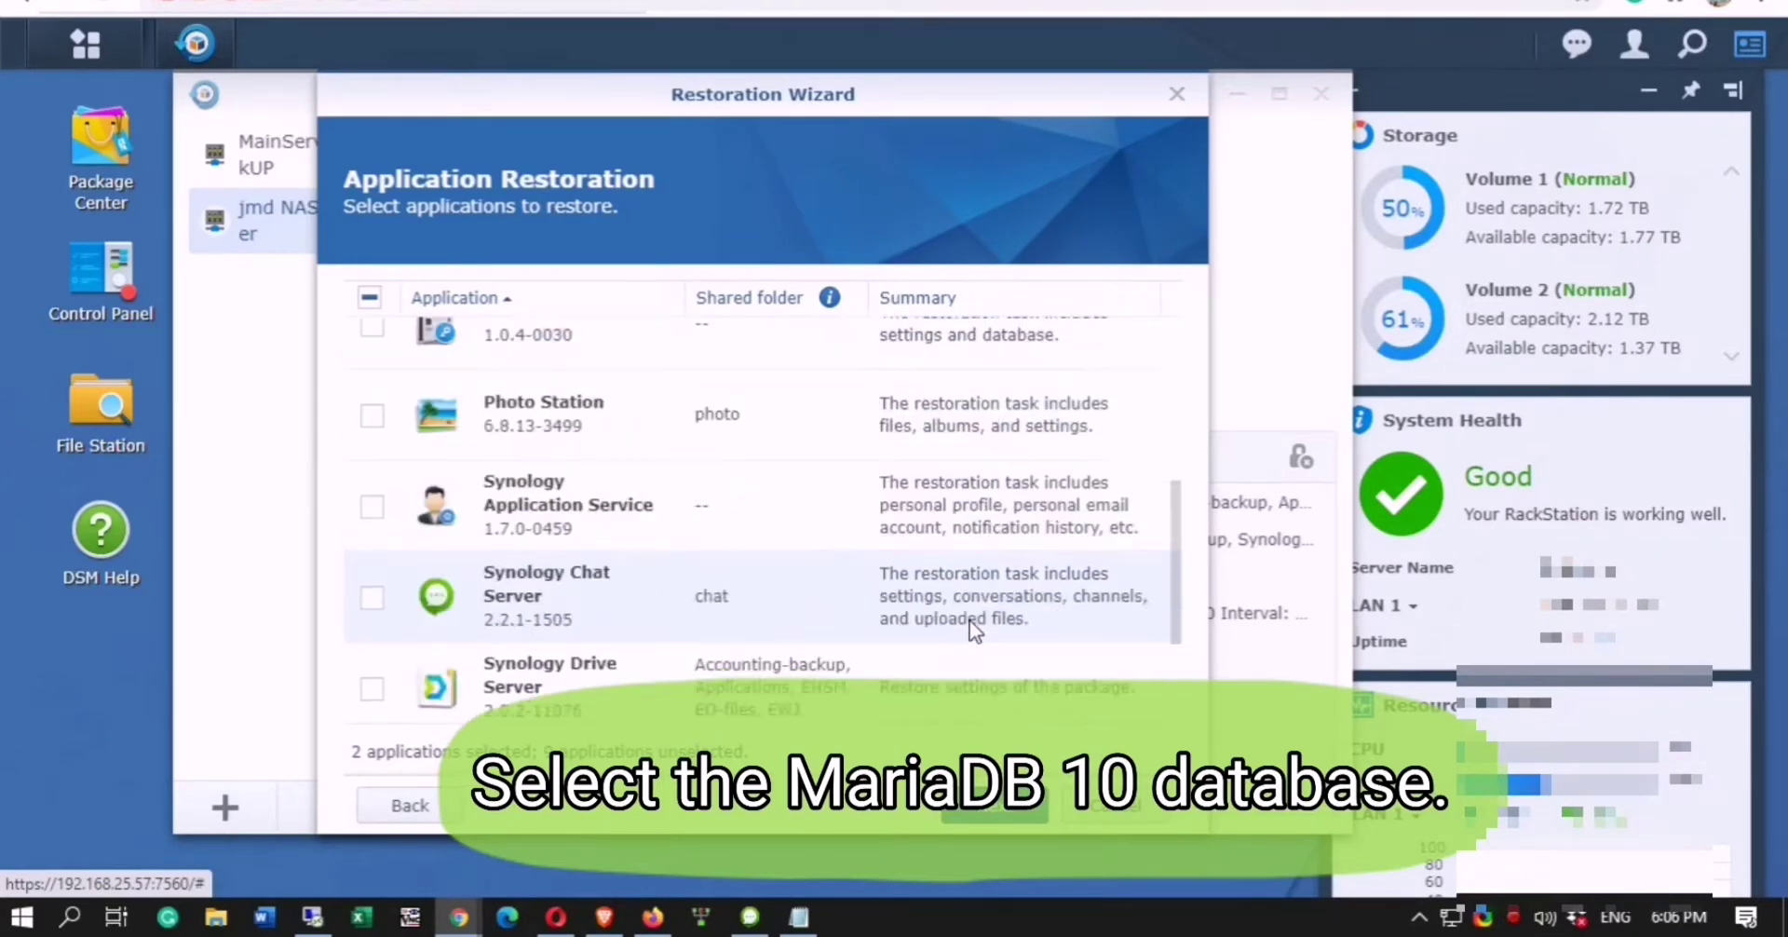
scroll(973, 630, "down", 2)
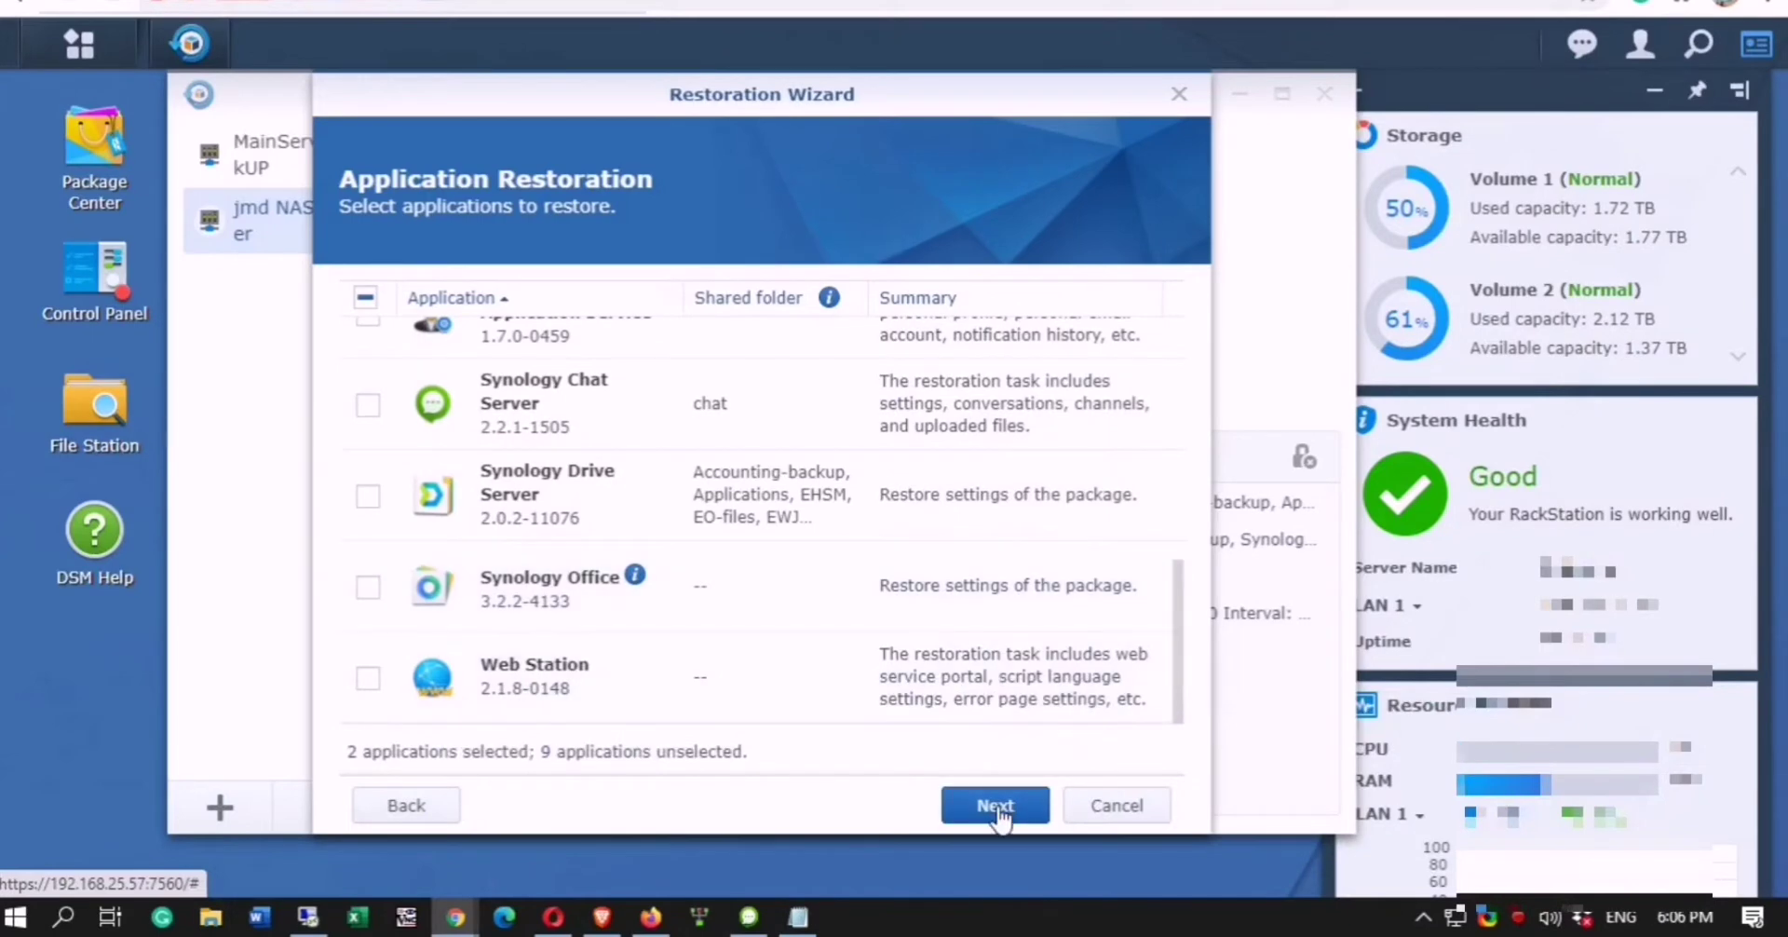
scroll(1018, 571, "up", 5)
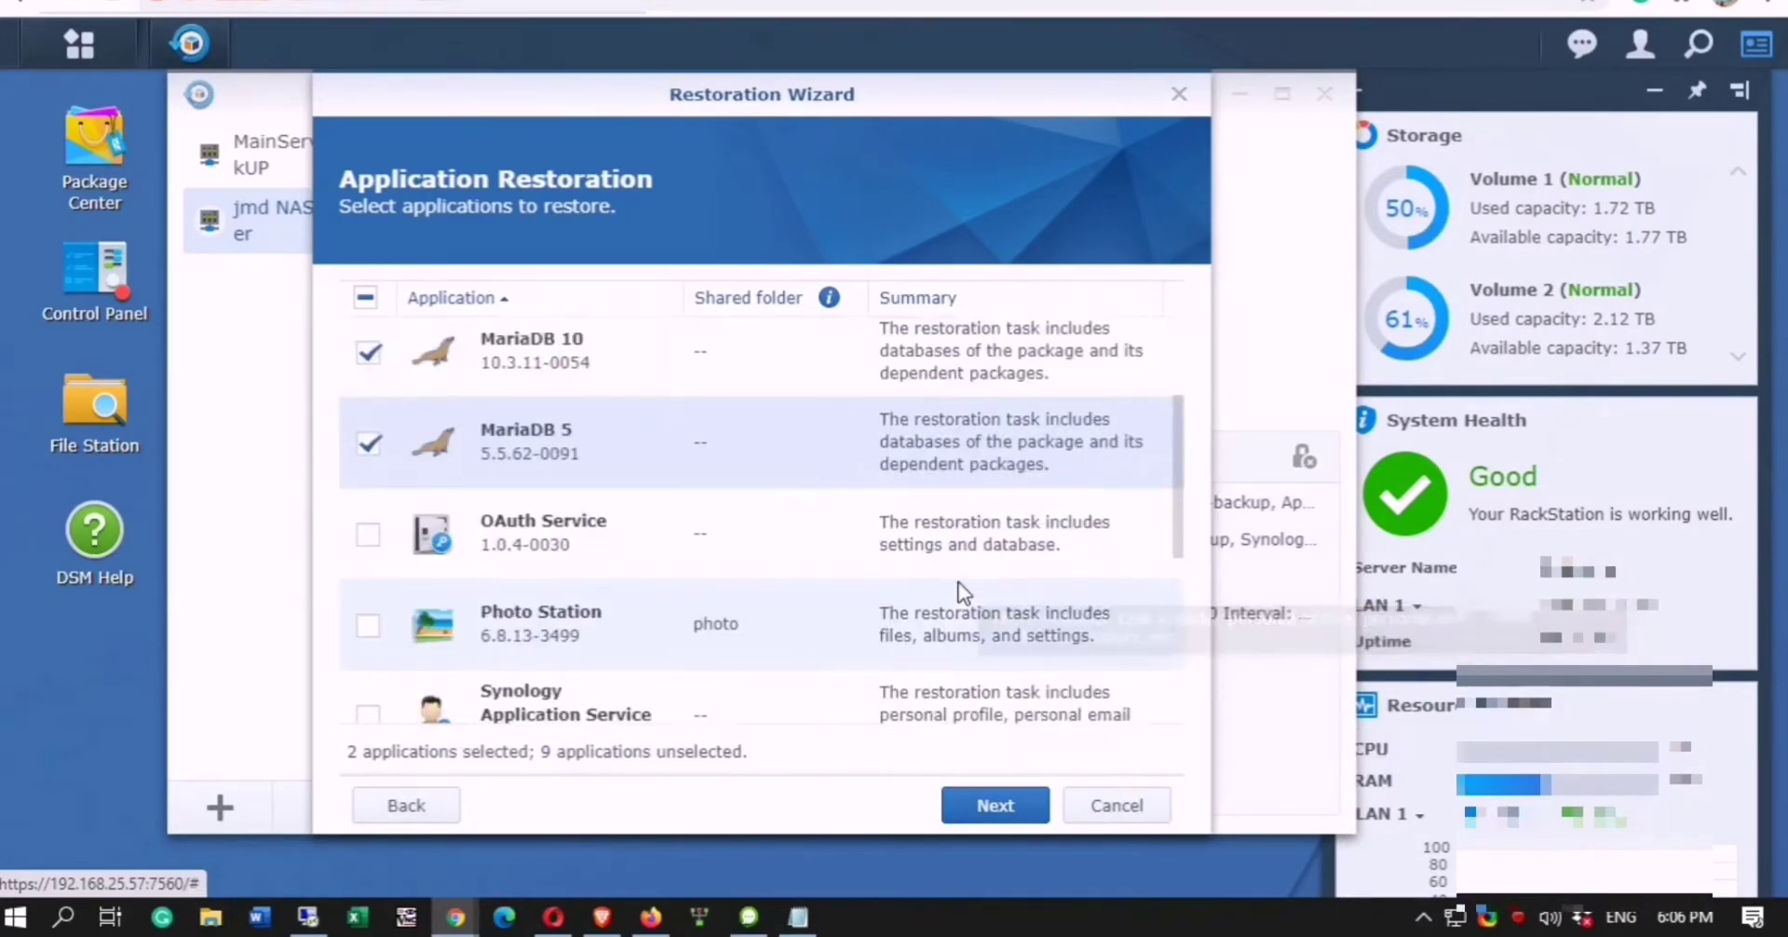
left_click(992, 808)
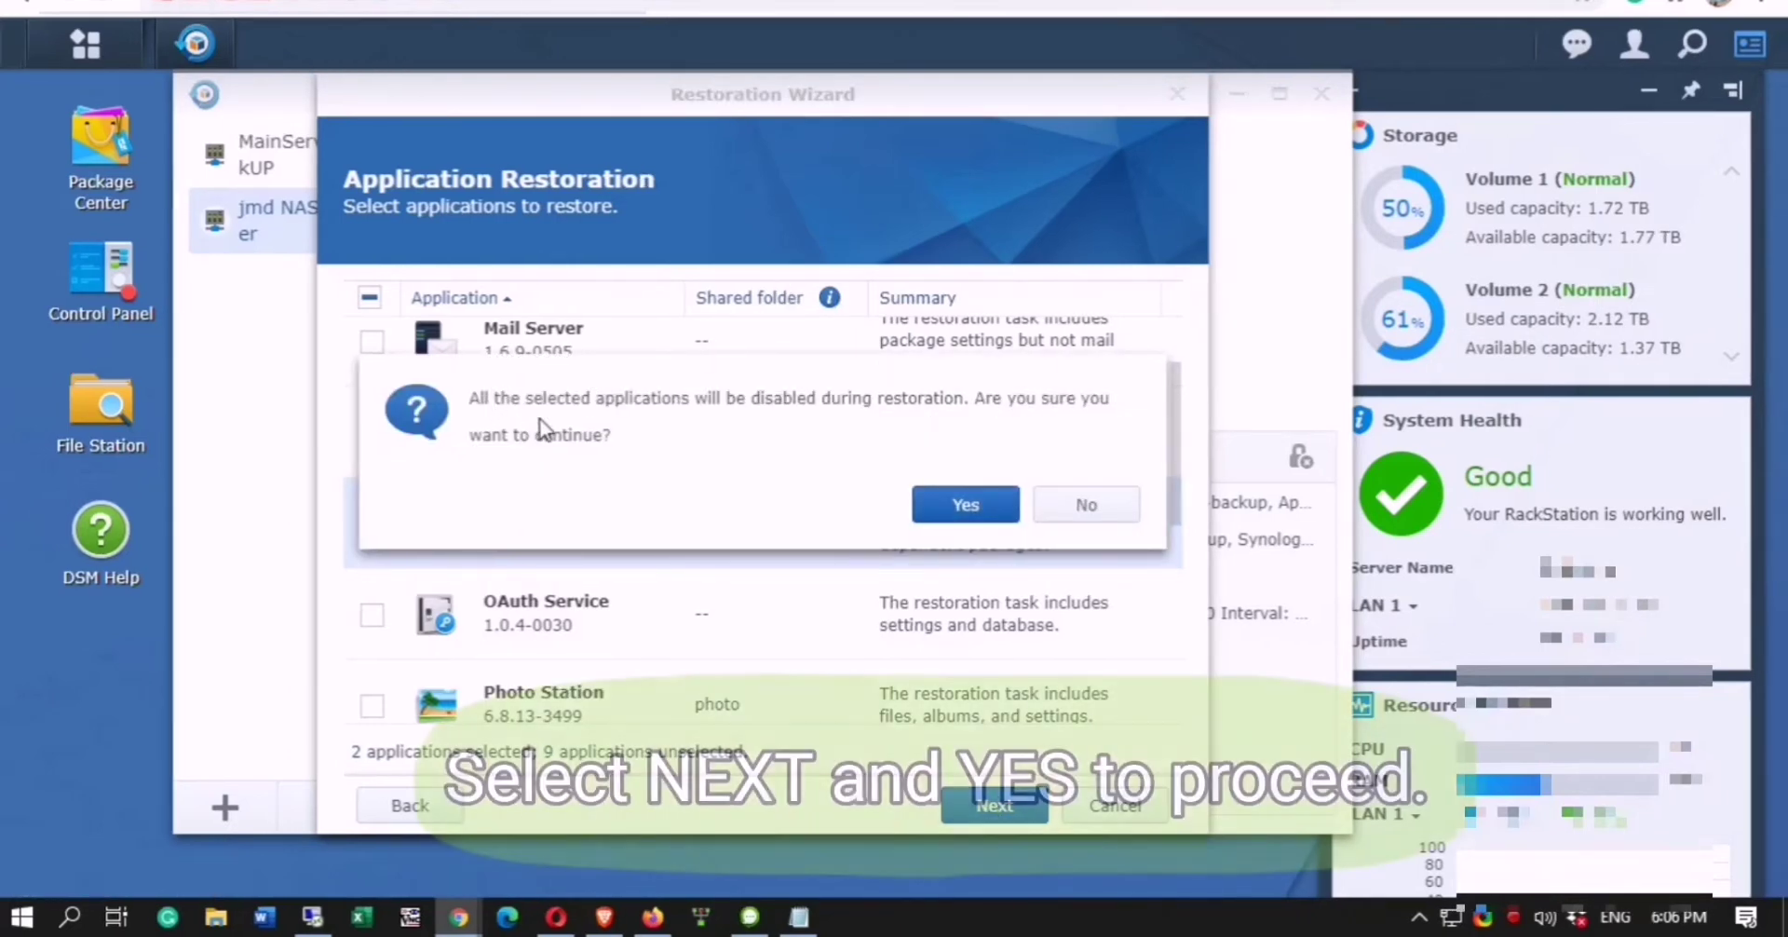
left_click(967, 507)
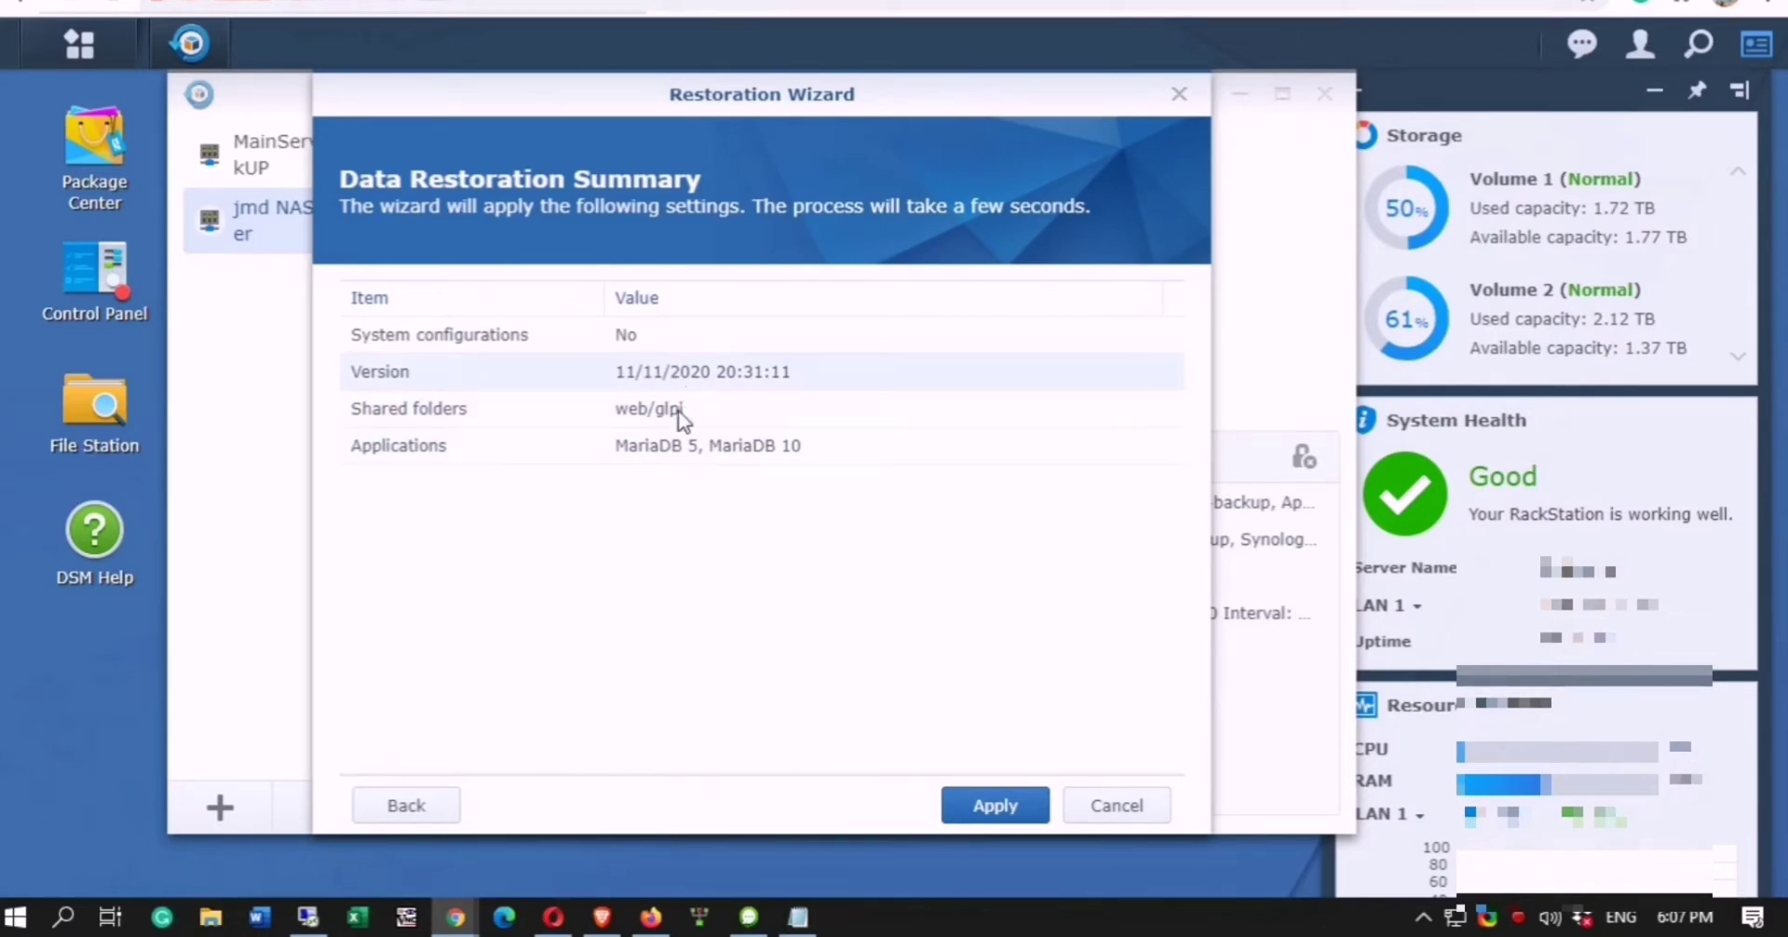
left_click(989, 806)
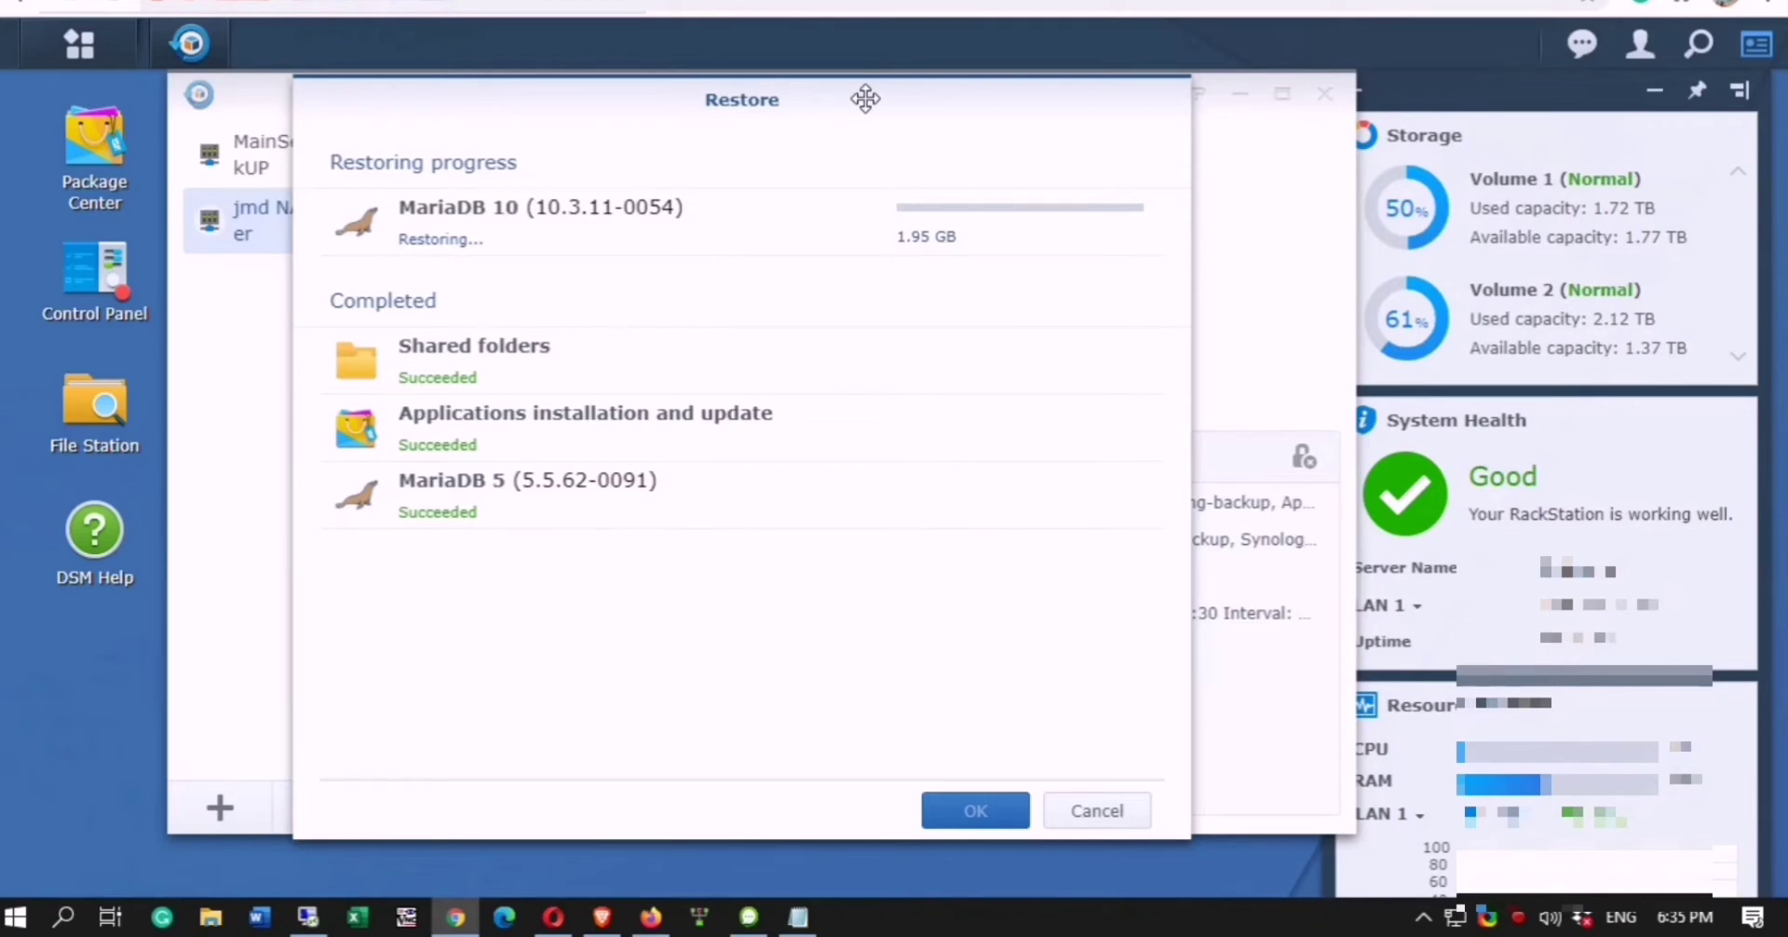
left_click_drag(865, 97, 1082, 104)
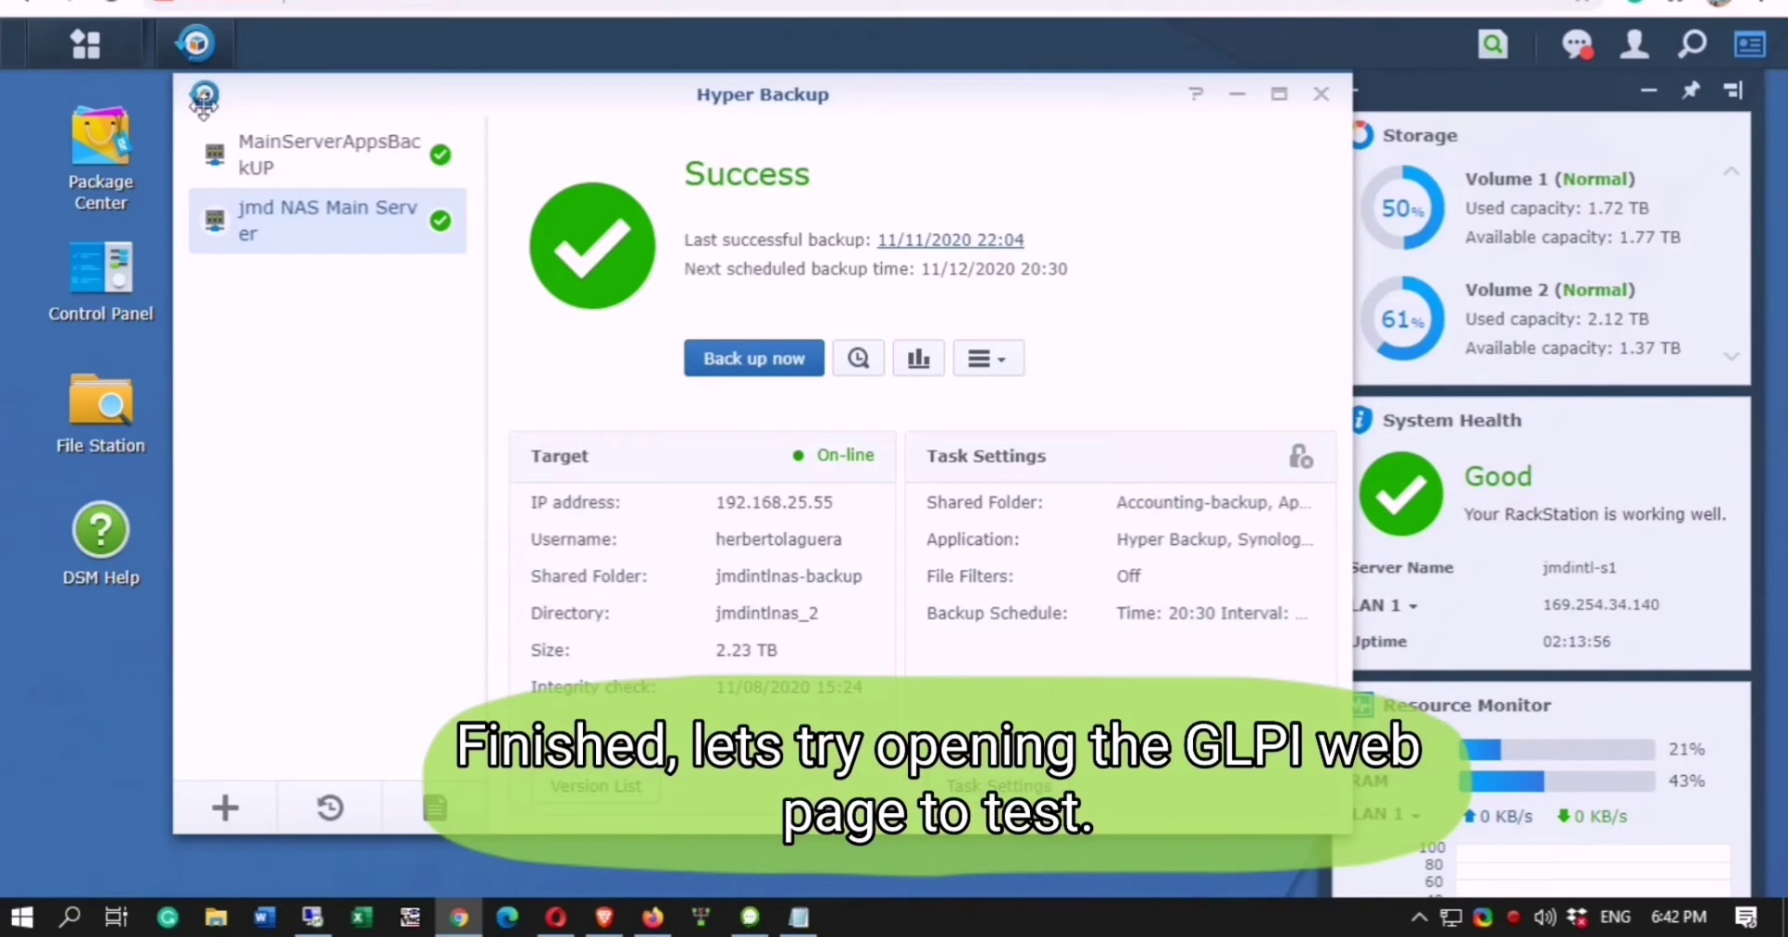
Step: Open the GLPI web page from the NAS applications to test it
left_click(85, 44)
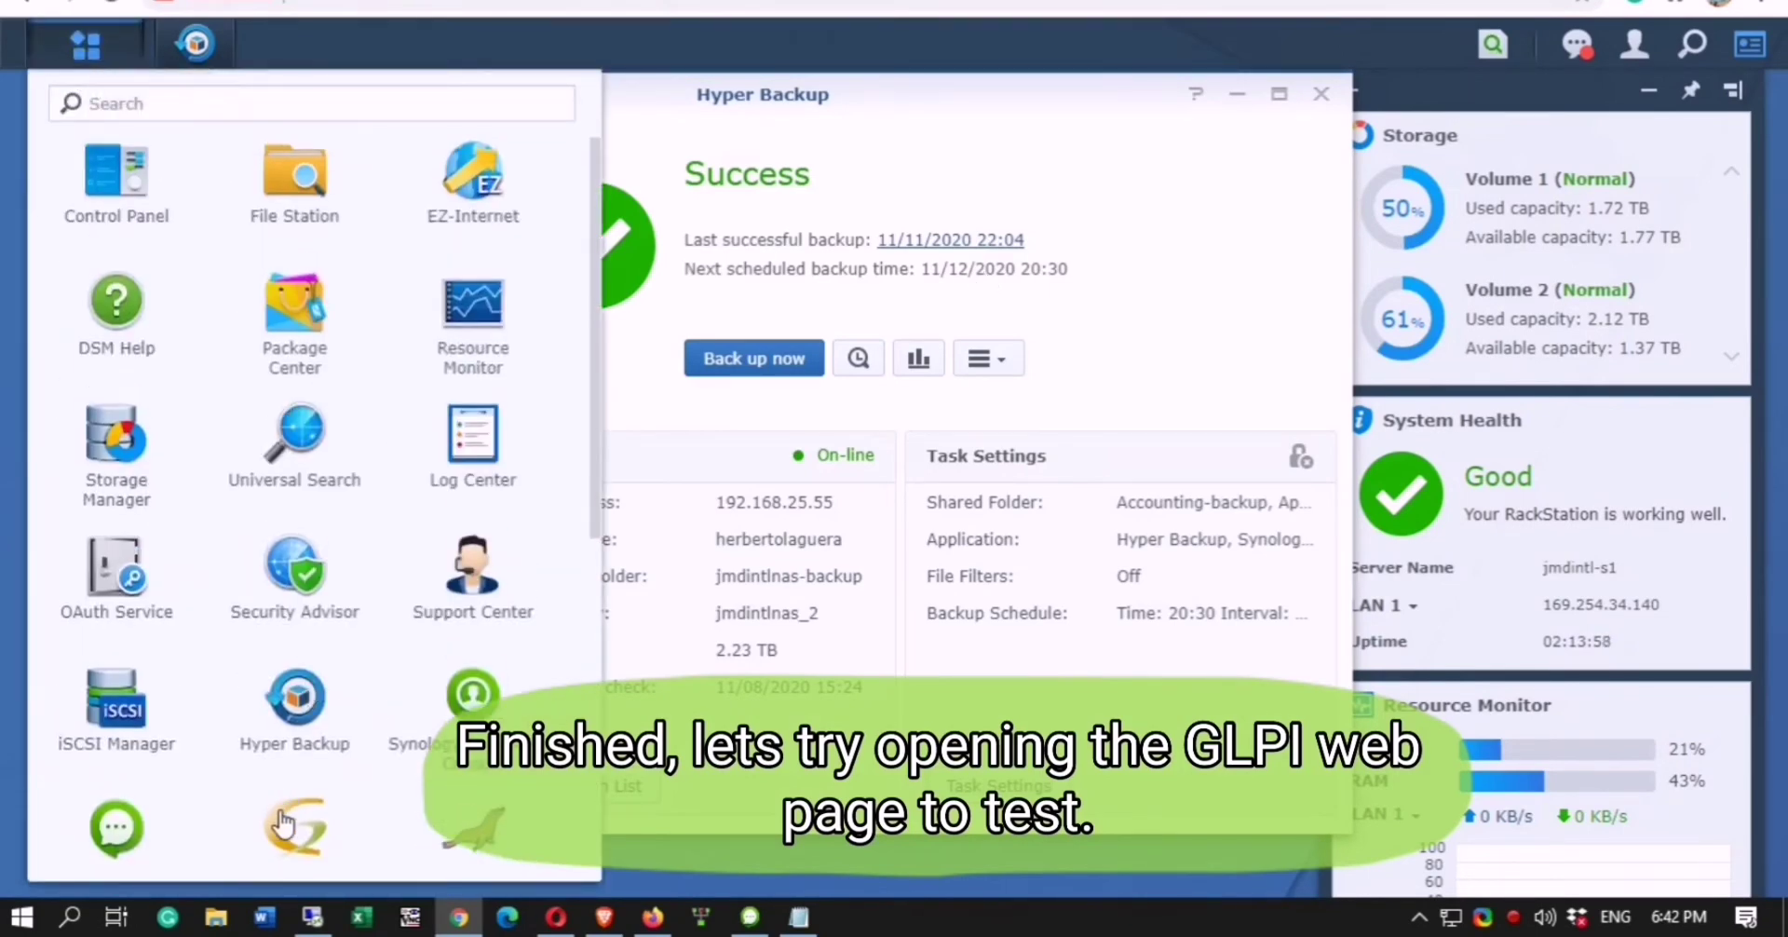
left_click(284, 827)
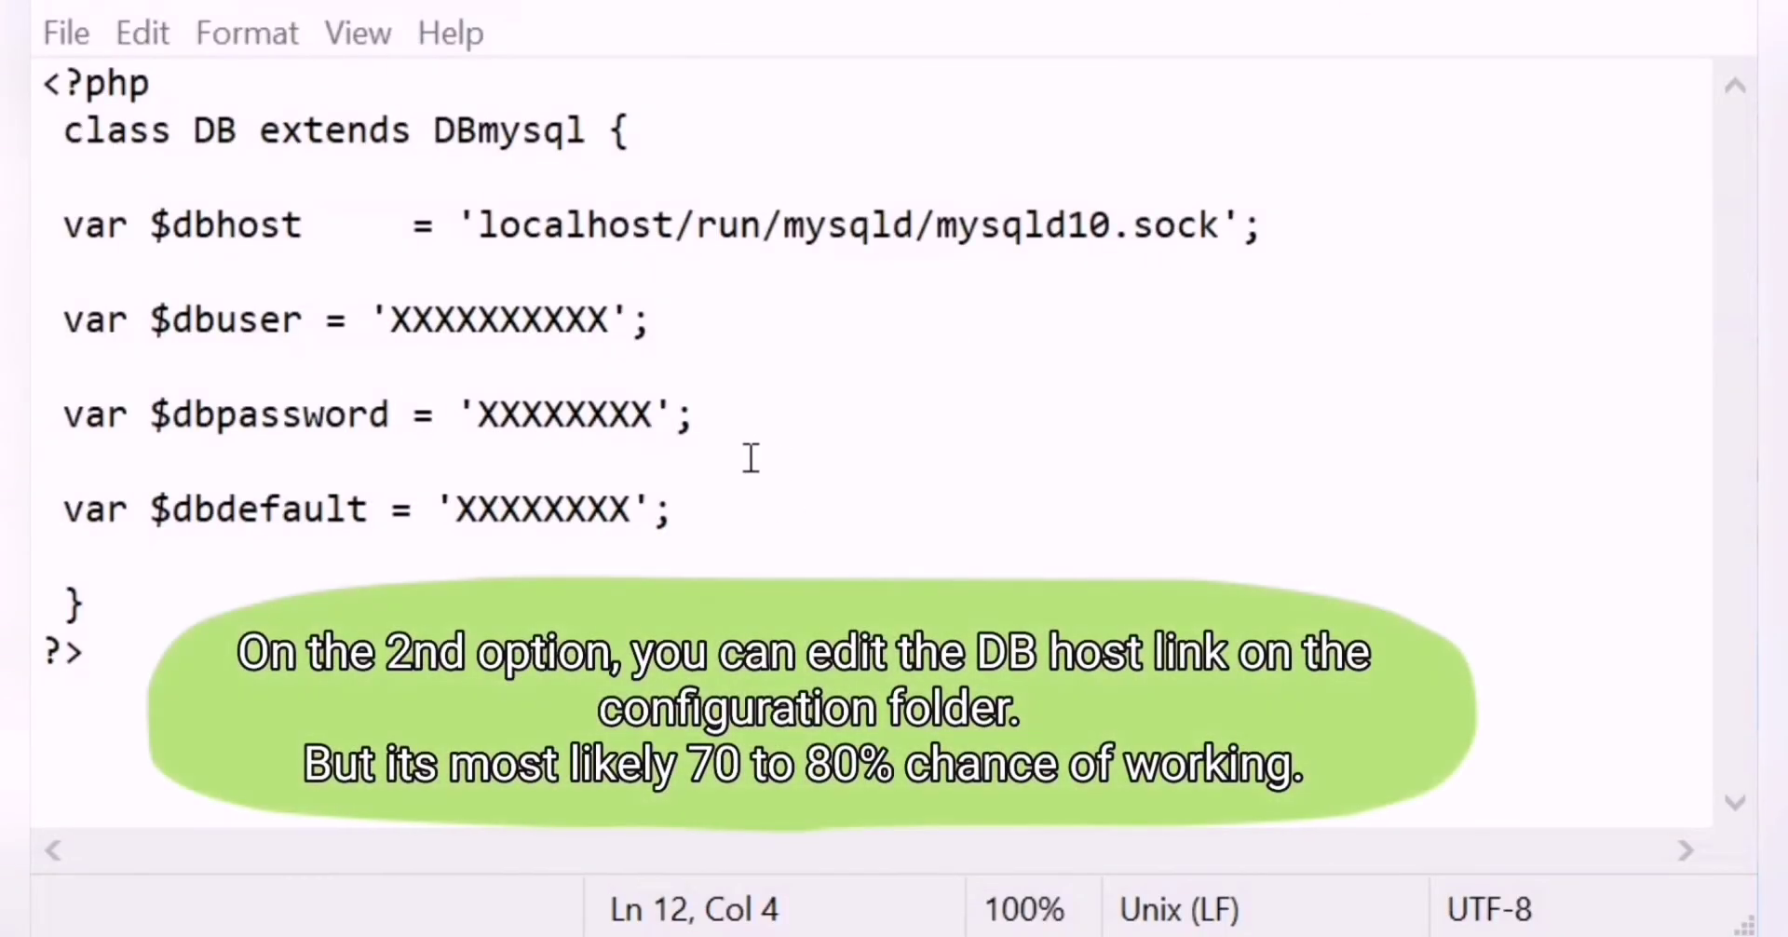
Step: In the text editor, replace localhost with 127.0.0.1:3307 in the $dbhost value of the GLPI database configuration, keeping the /run/mysqld/mysqld10.sock path
left_click(679, 224)
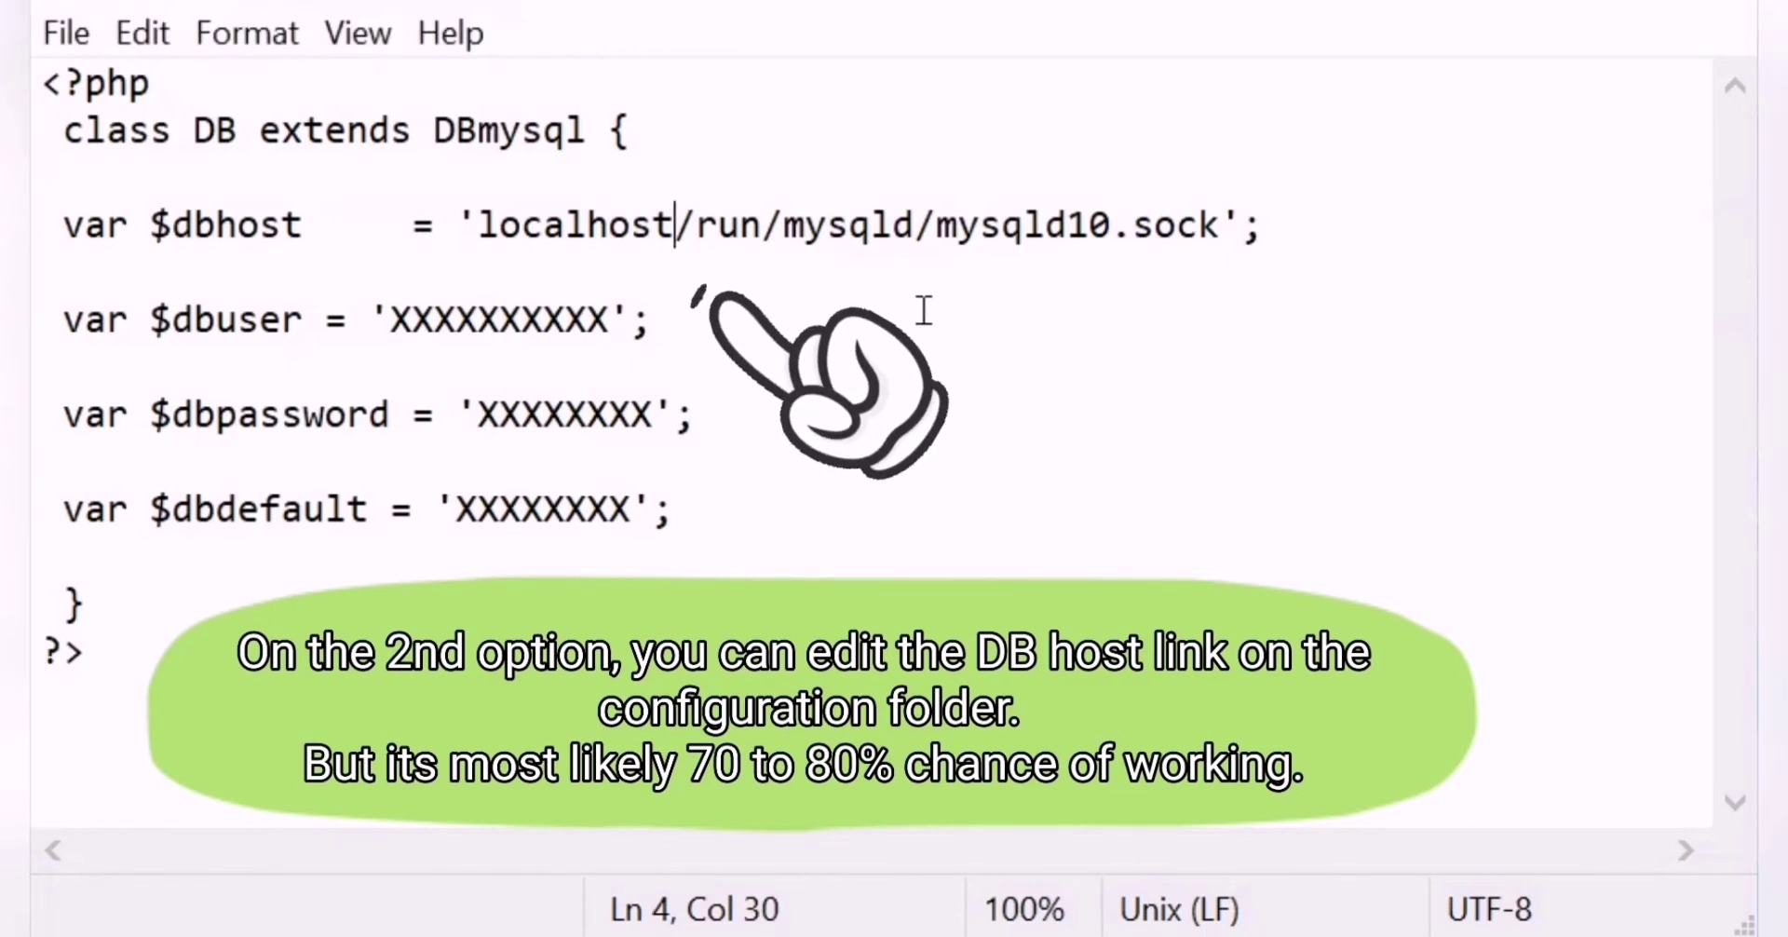
key("BackSpace")
key("BackSpace")
key("BackSpace")
key("BackSpace")
key("BackSpace")
key("BackSpace")
key("BackSpace")
key("BackSpace")
key("BackSpace")
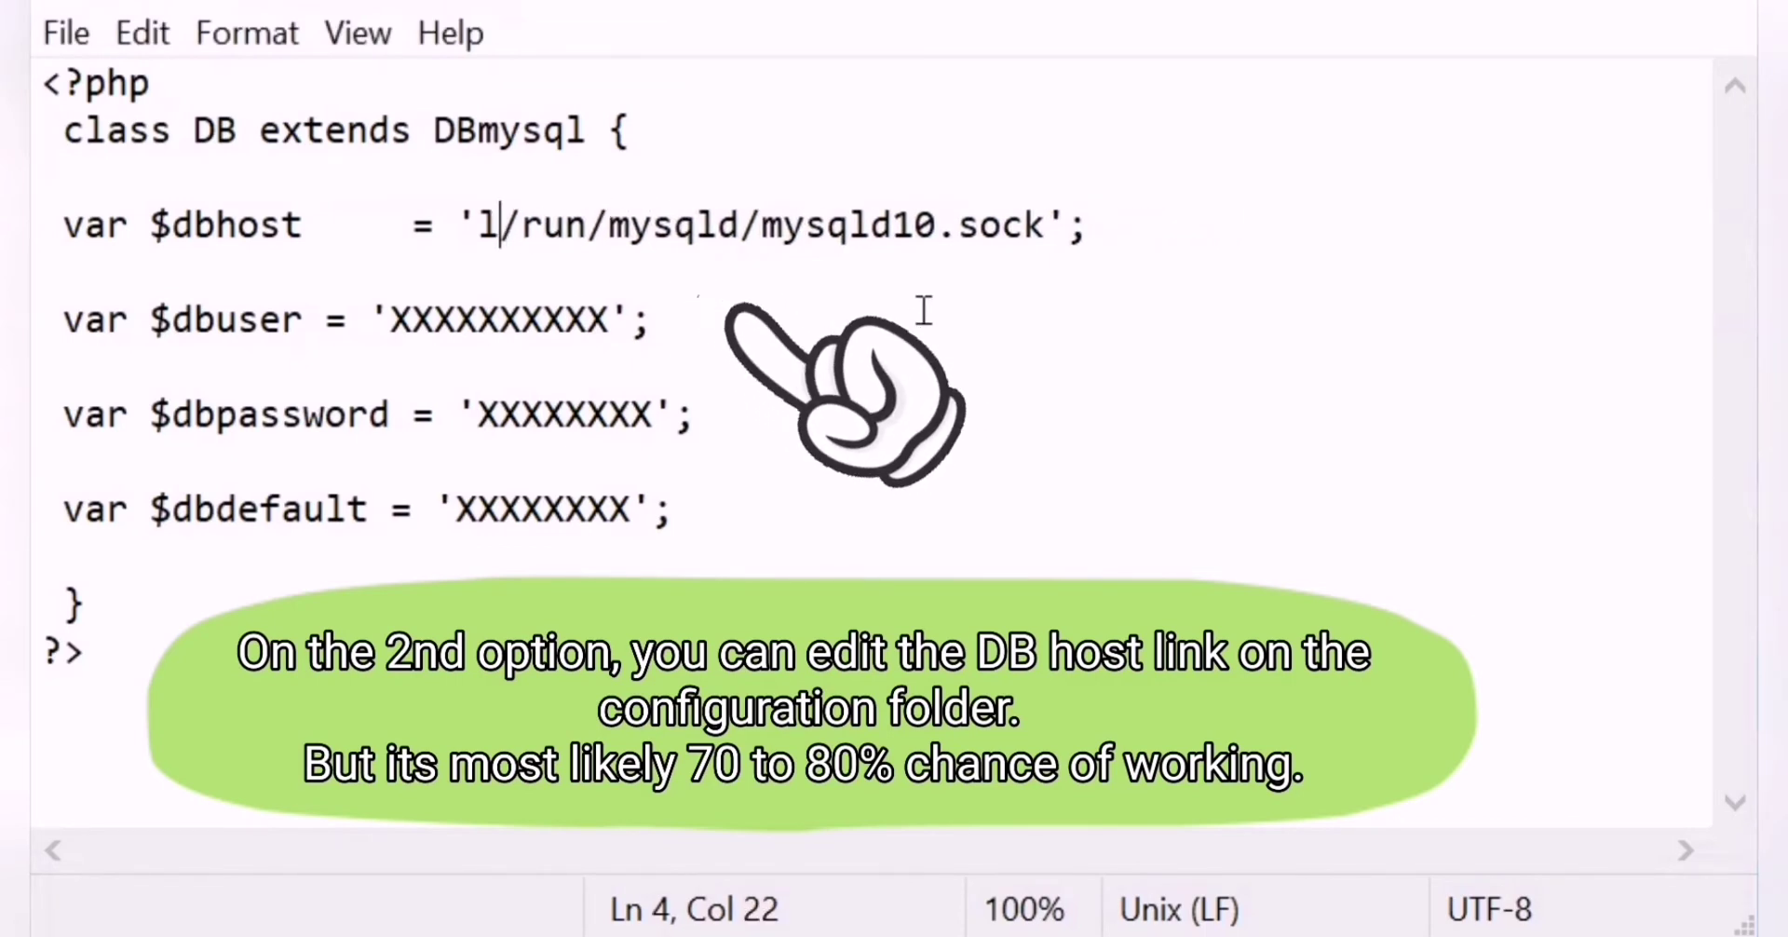
type("127")
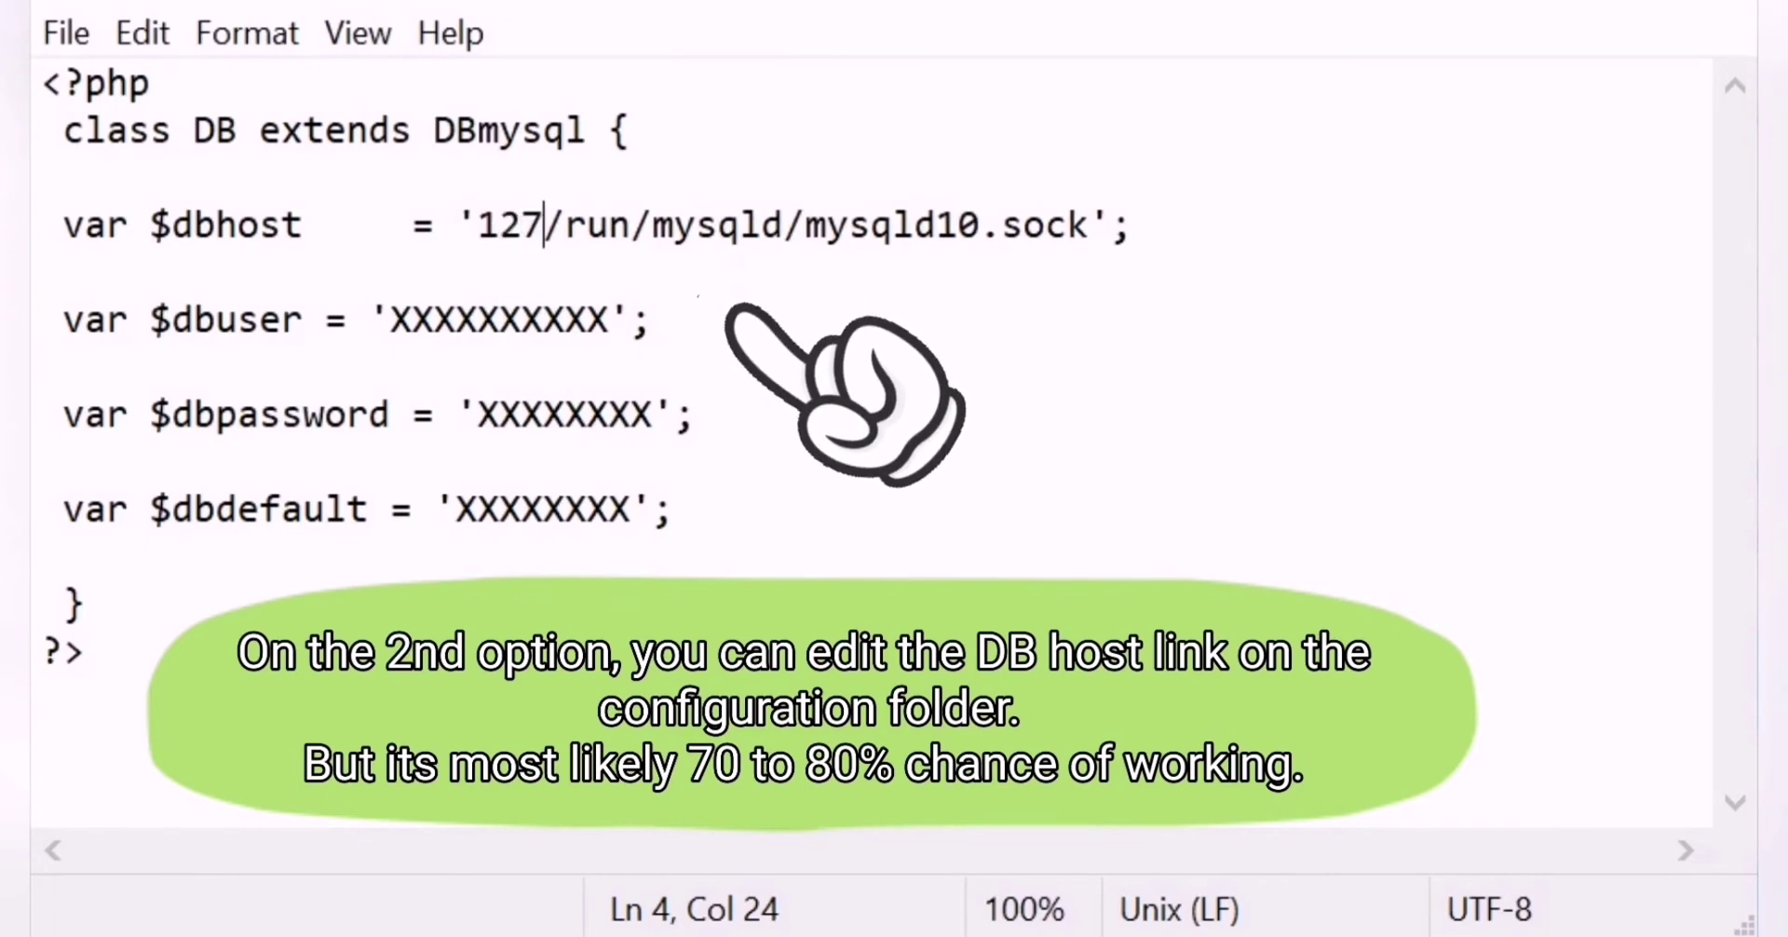
type(".0.0.")
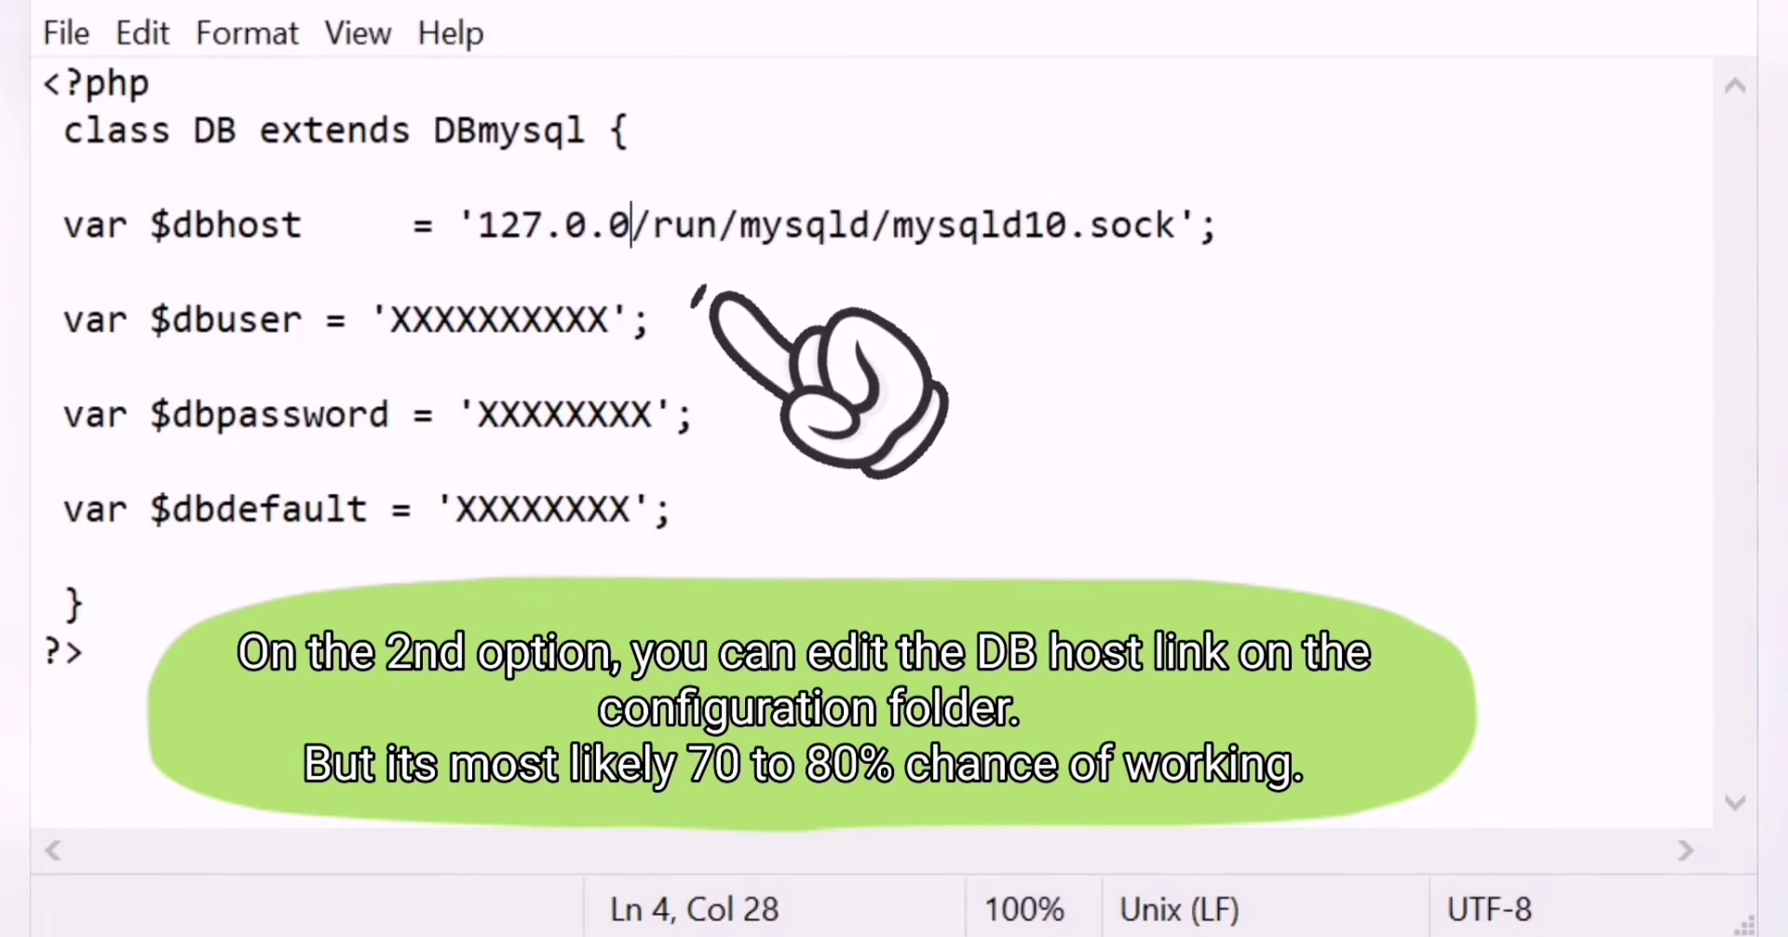
type("1:")
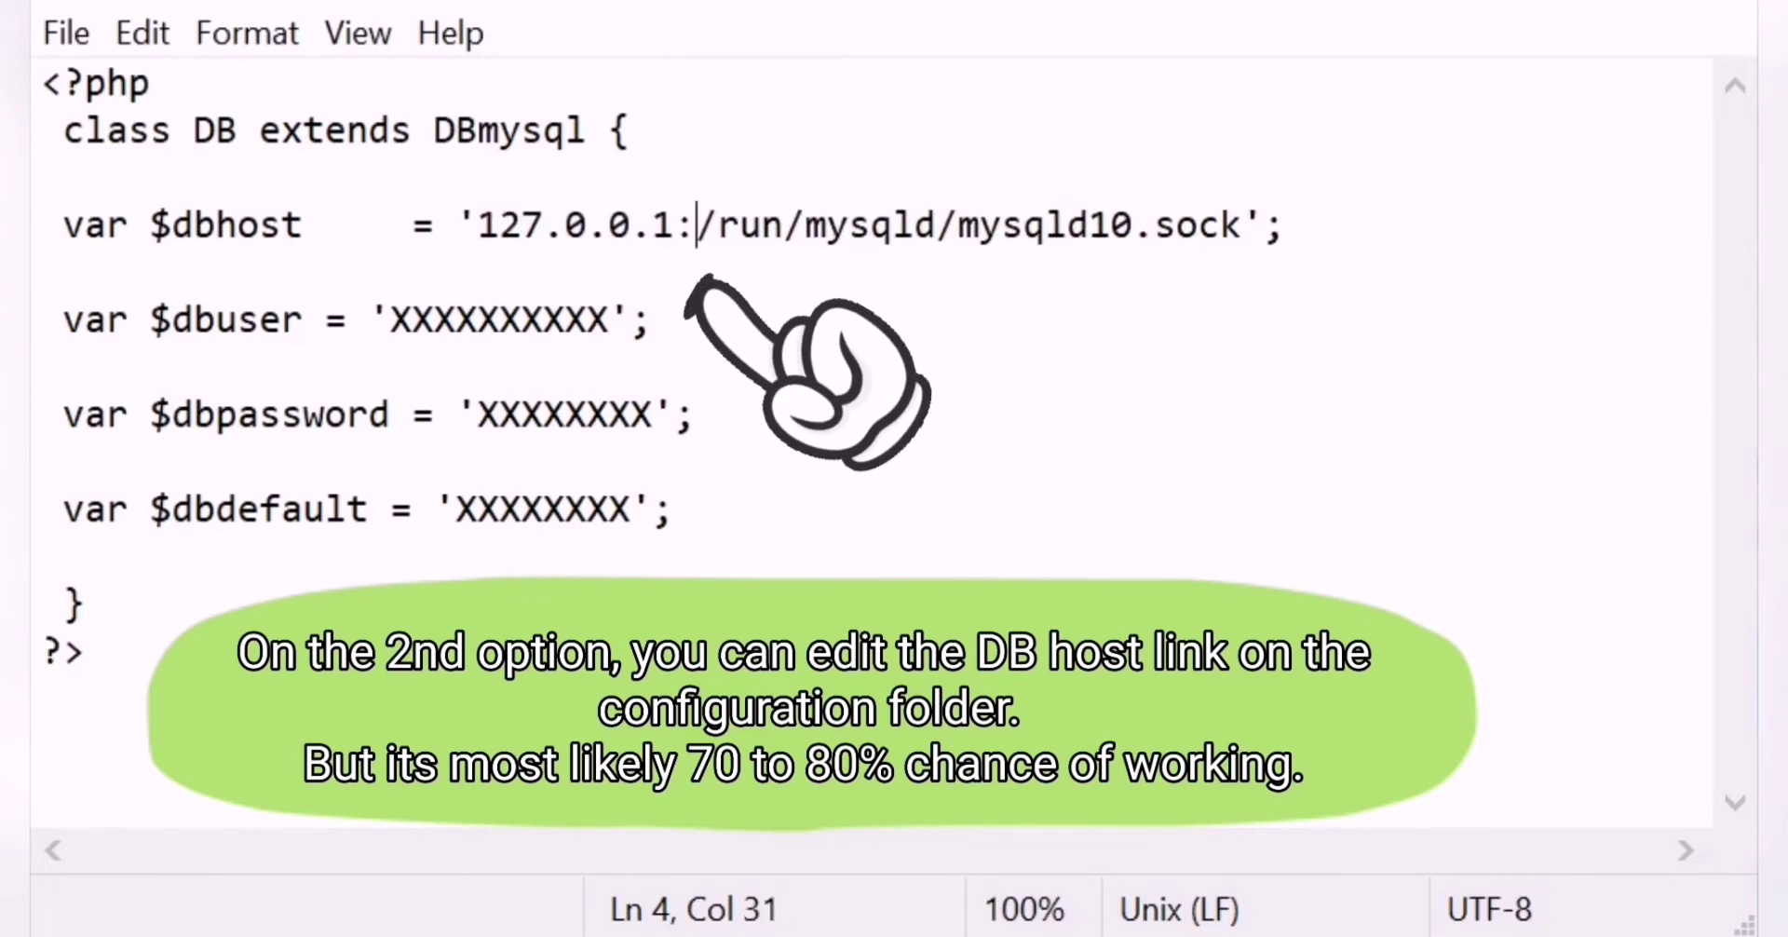
type("3307")
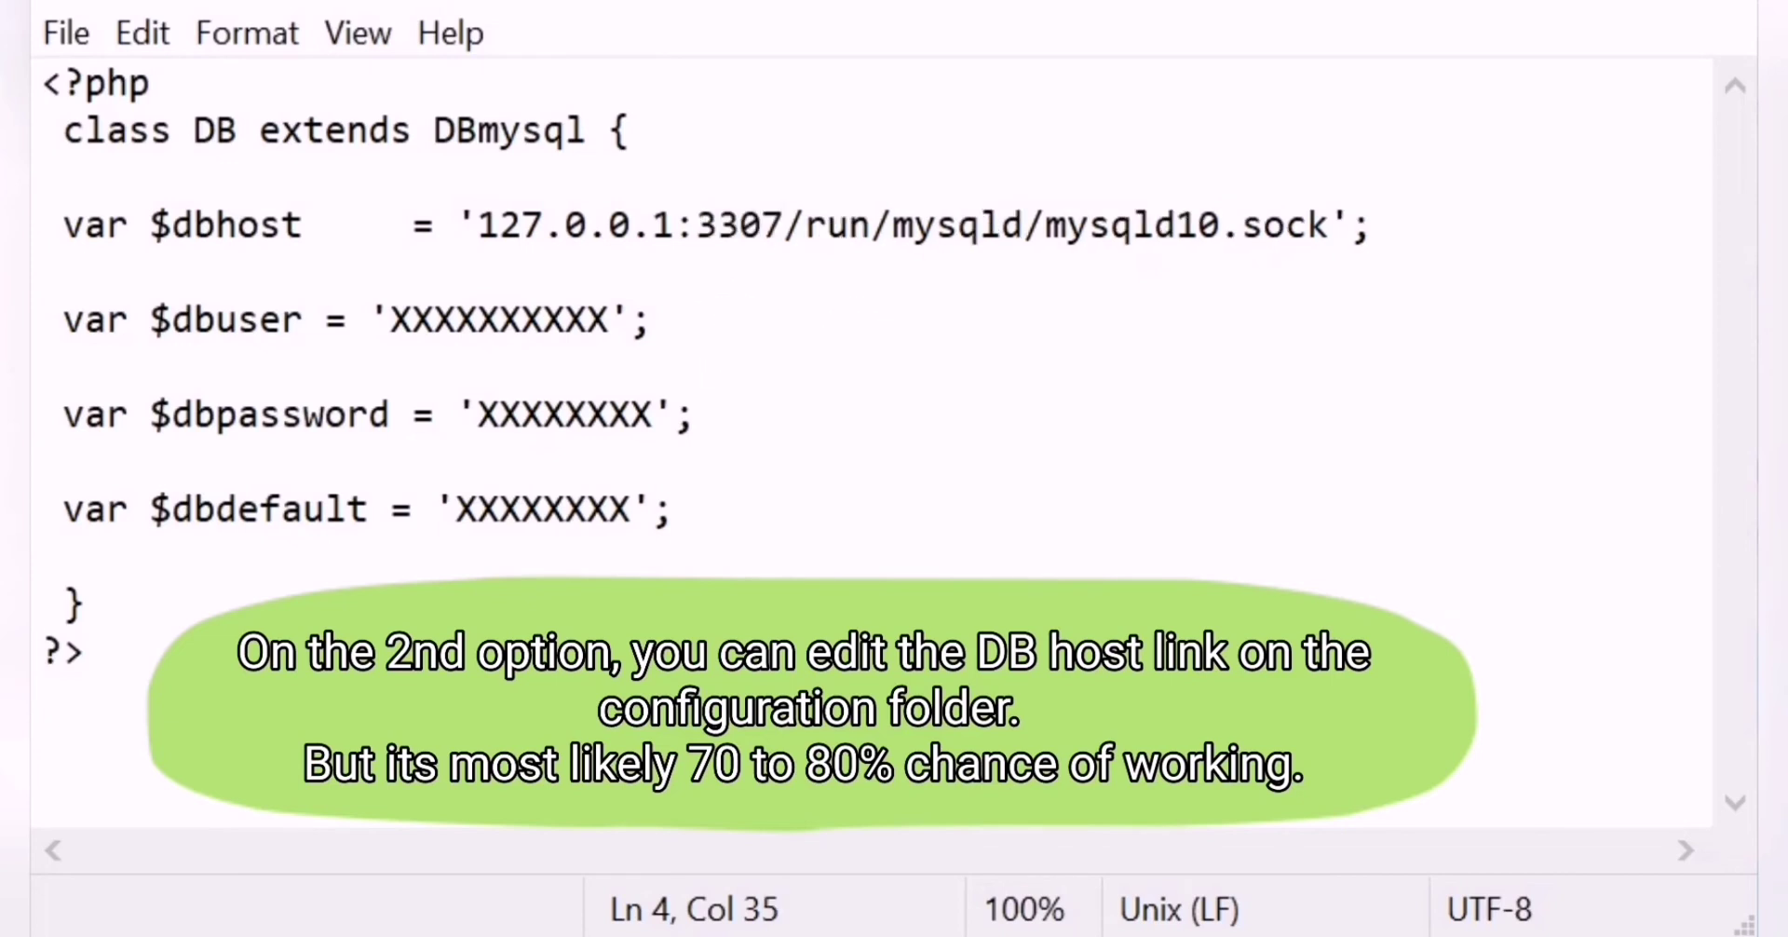
left_click(765, 229)
left_click_drag(488, 230, 782, 227)
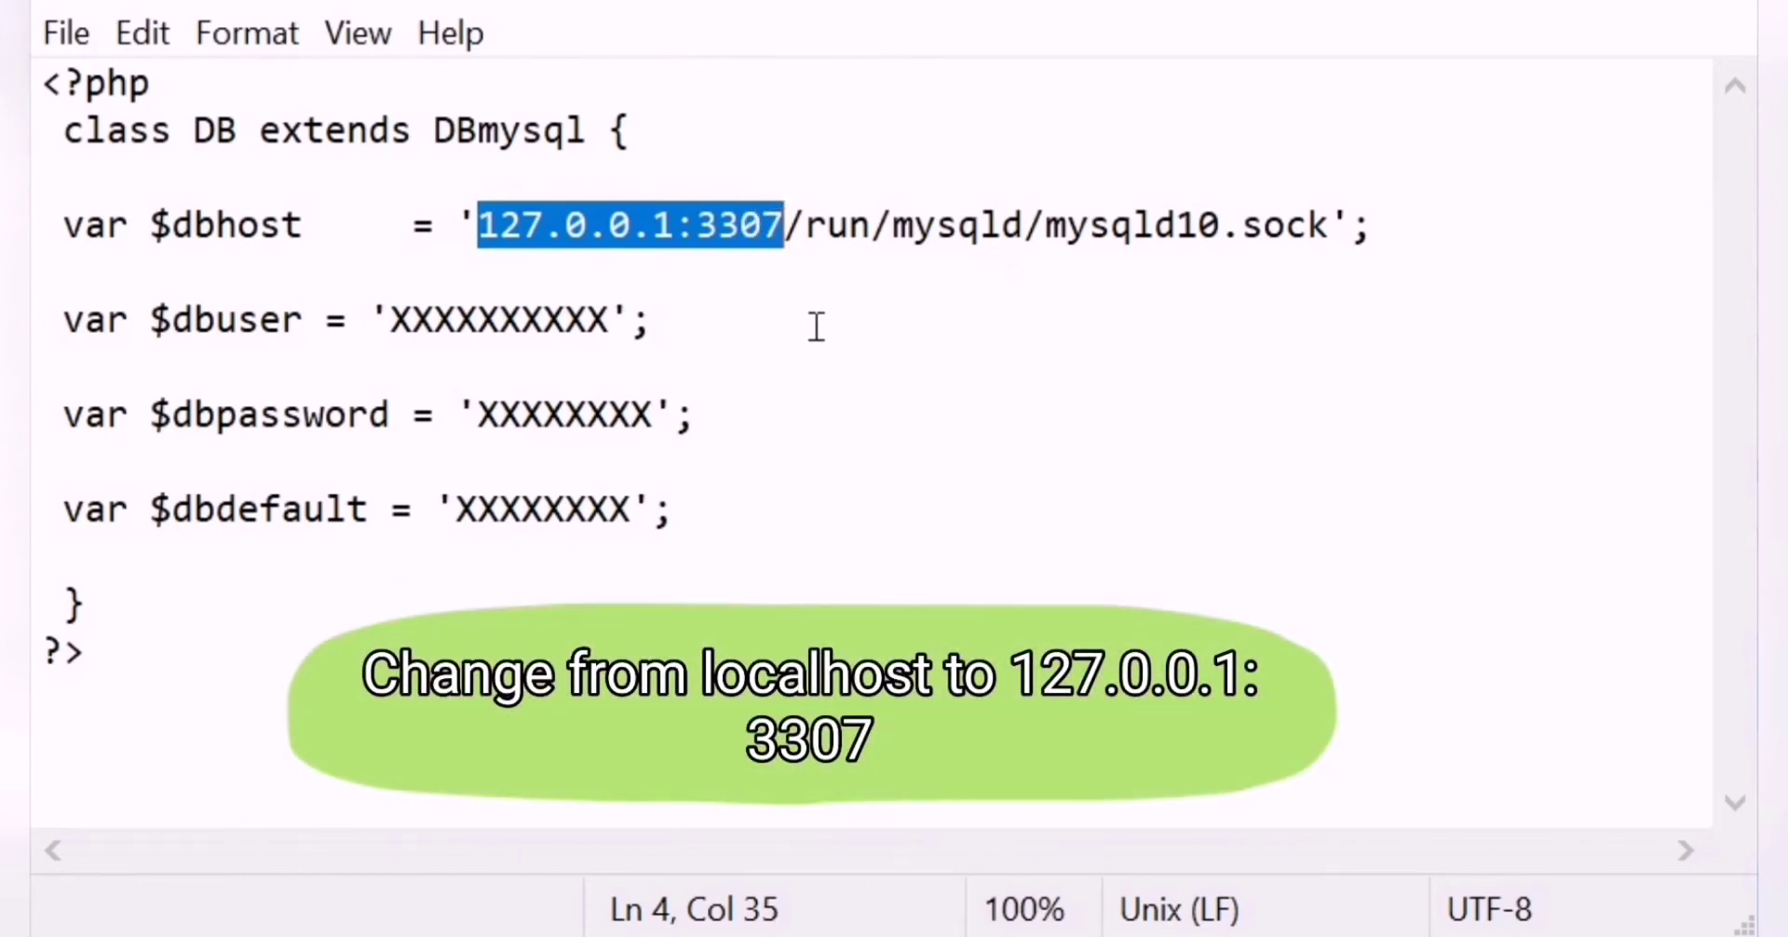
left_click(787, 226)
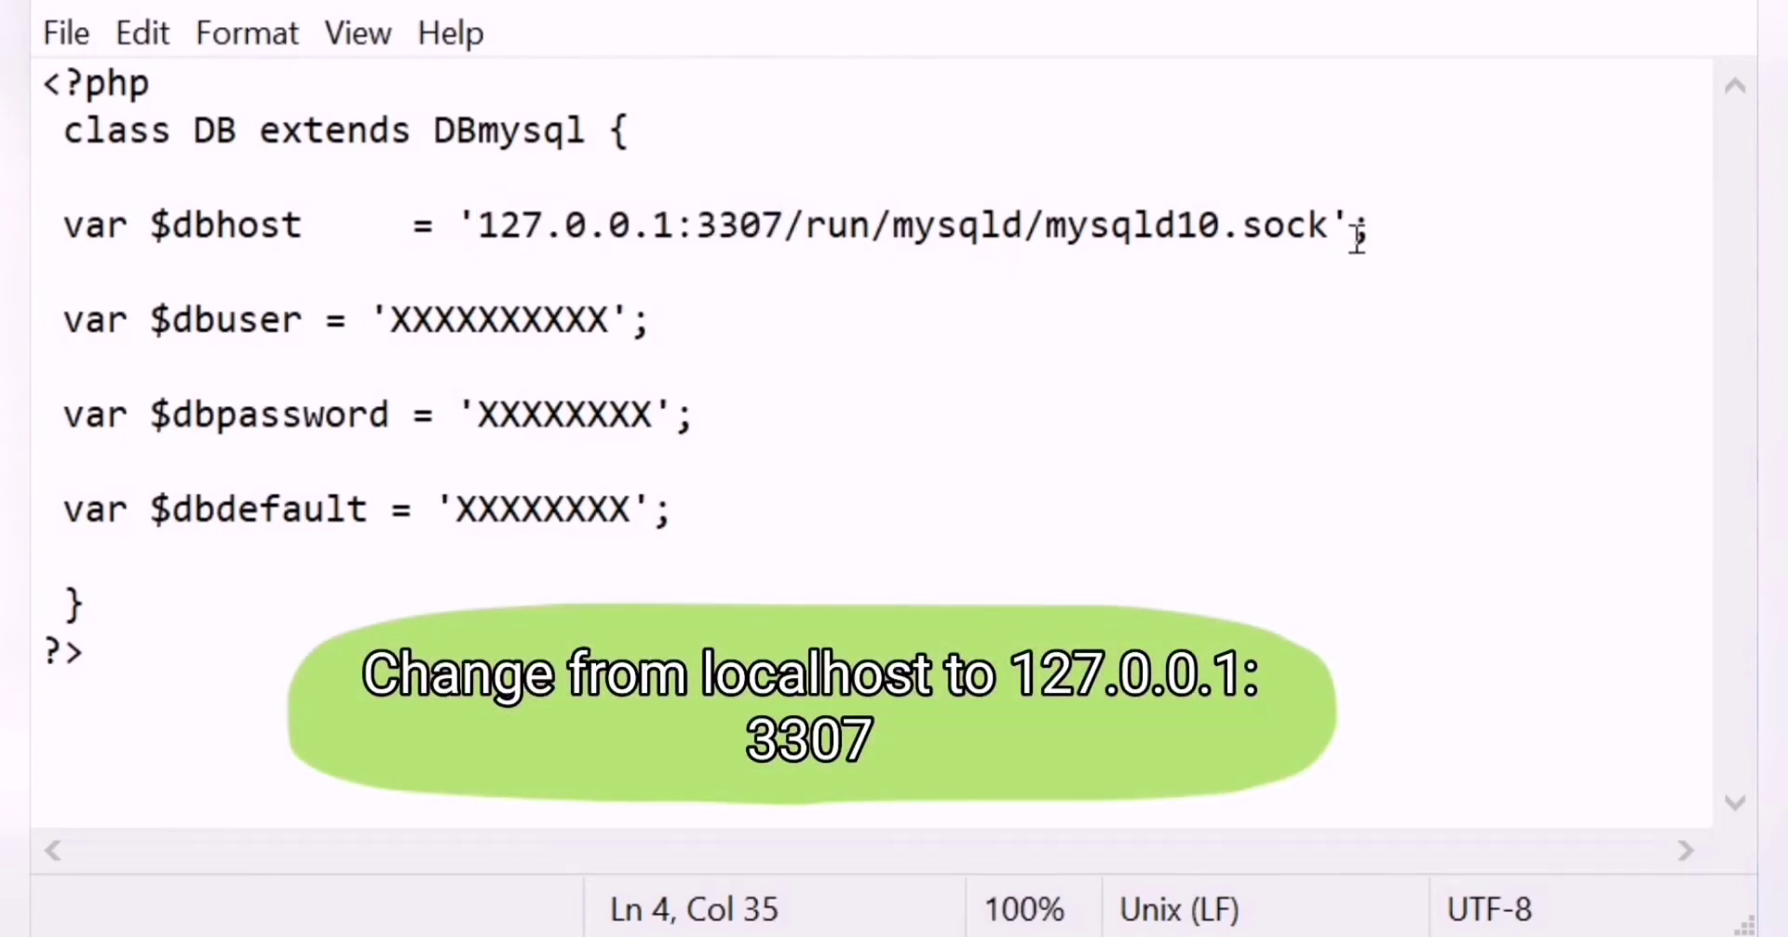
left_click_drag(1331, 227, 488, 226)
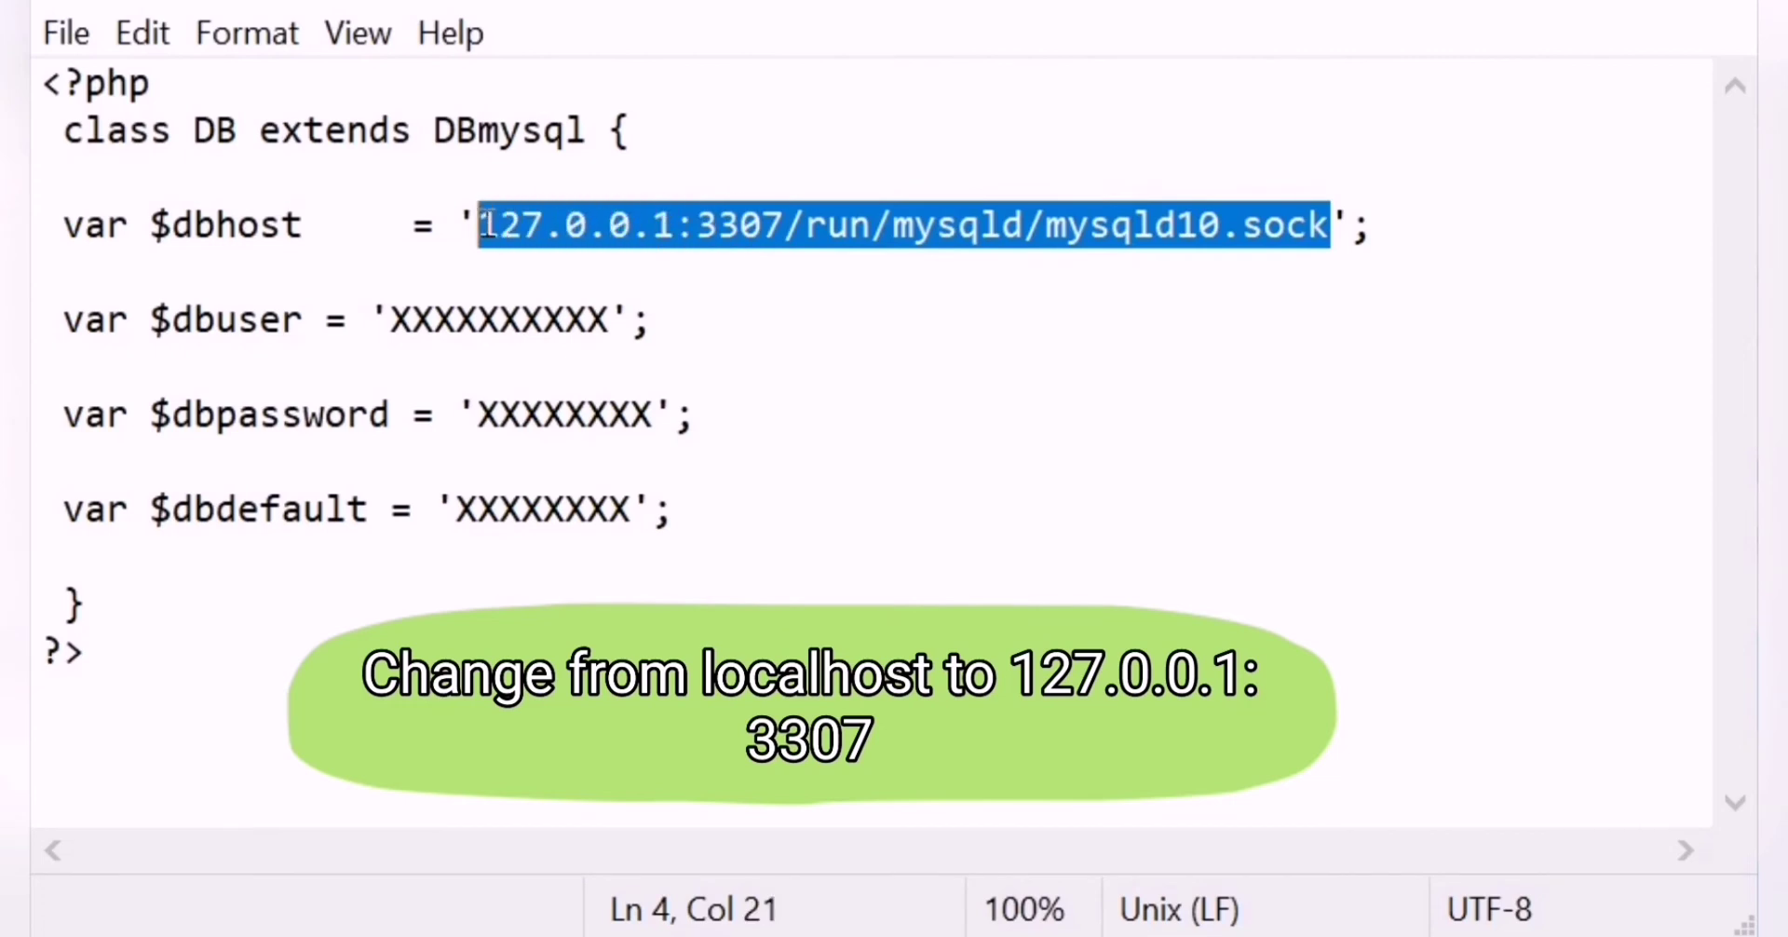
left_click(607, 225)
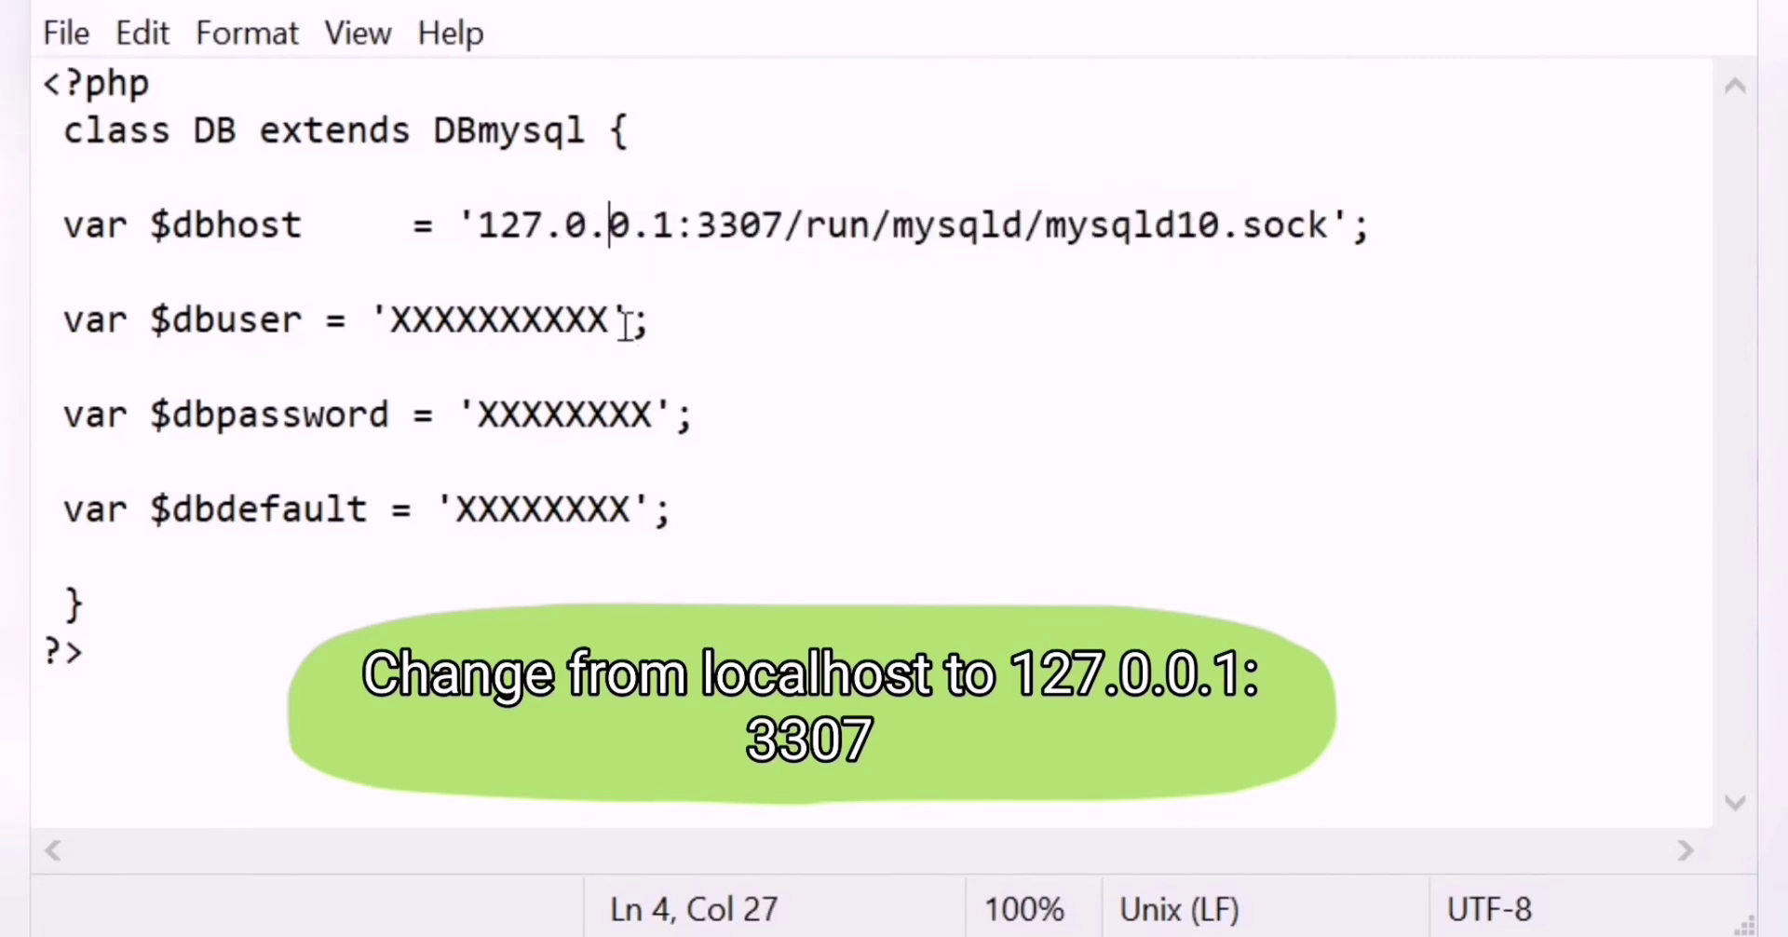
Step: Add the note "- your username" after the $dbuser line of the configuration
left_click_drag(613, 321, 390, 320)
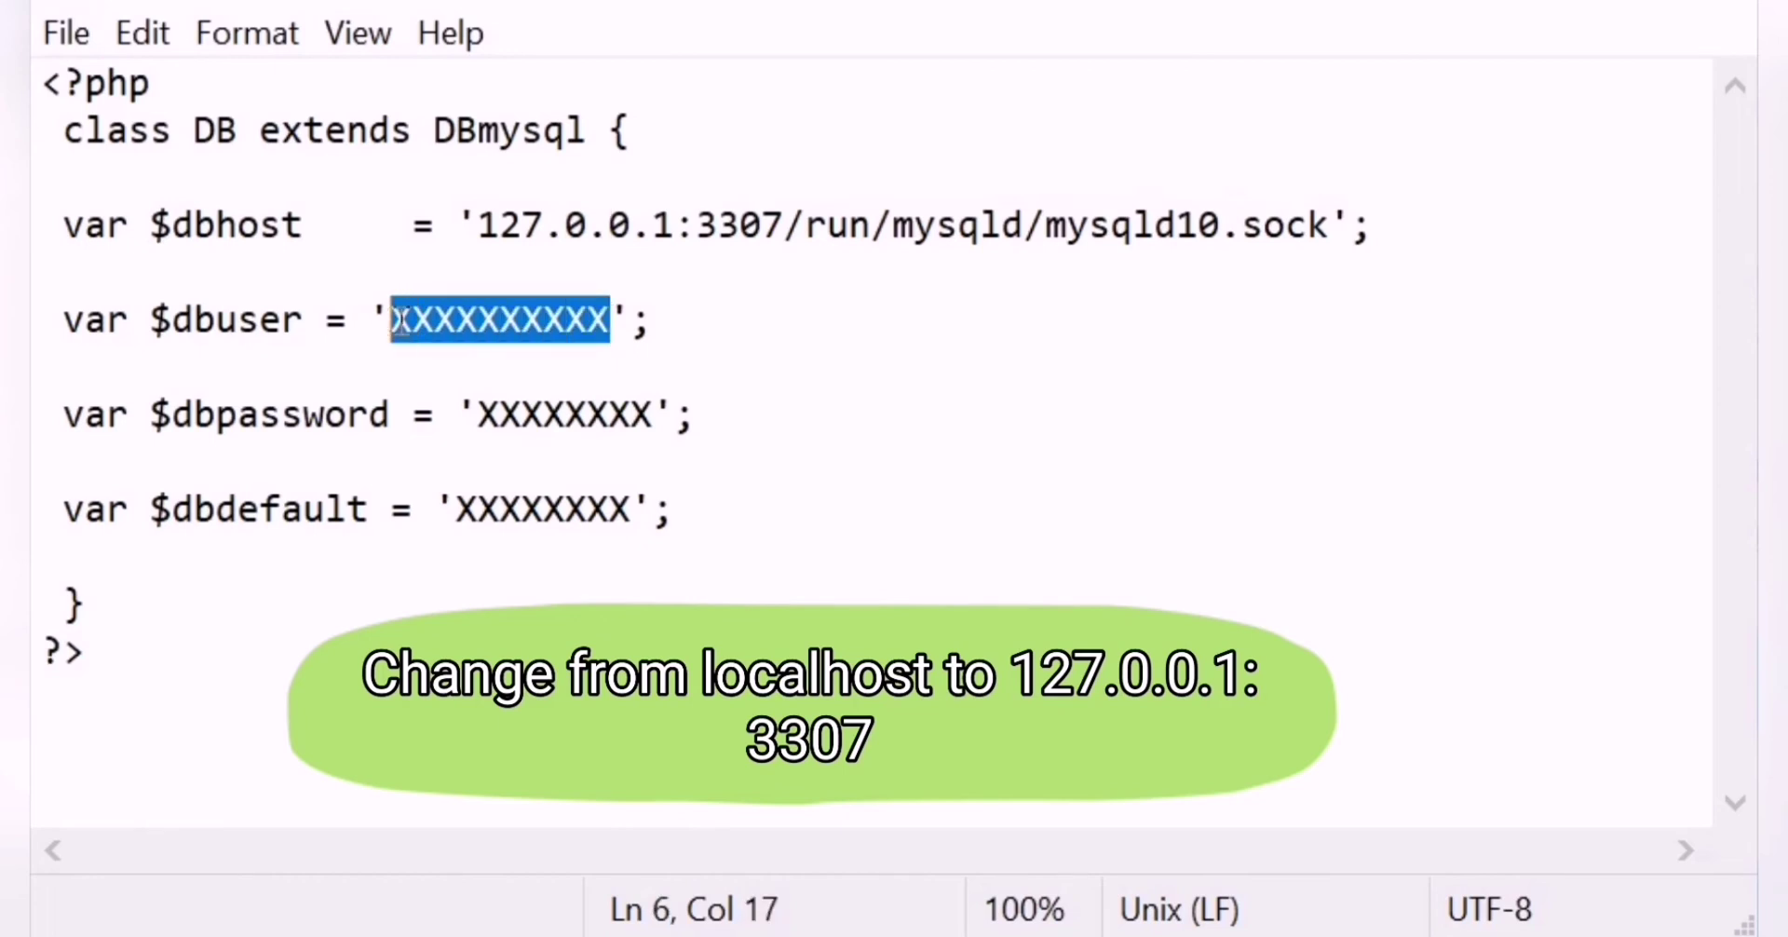
left_click(806, 336)
type("- ")
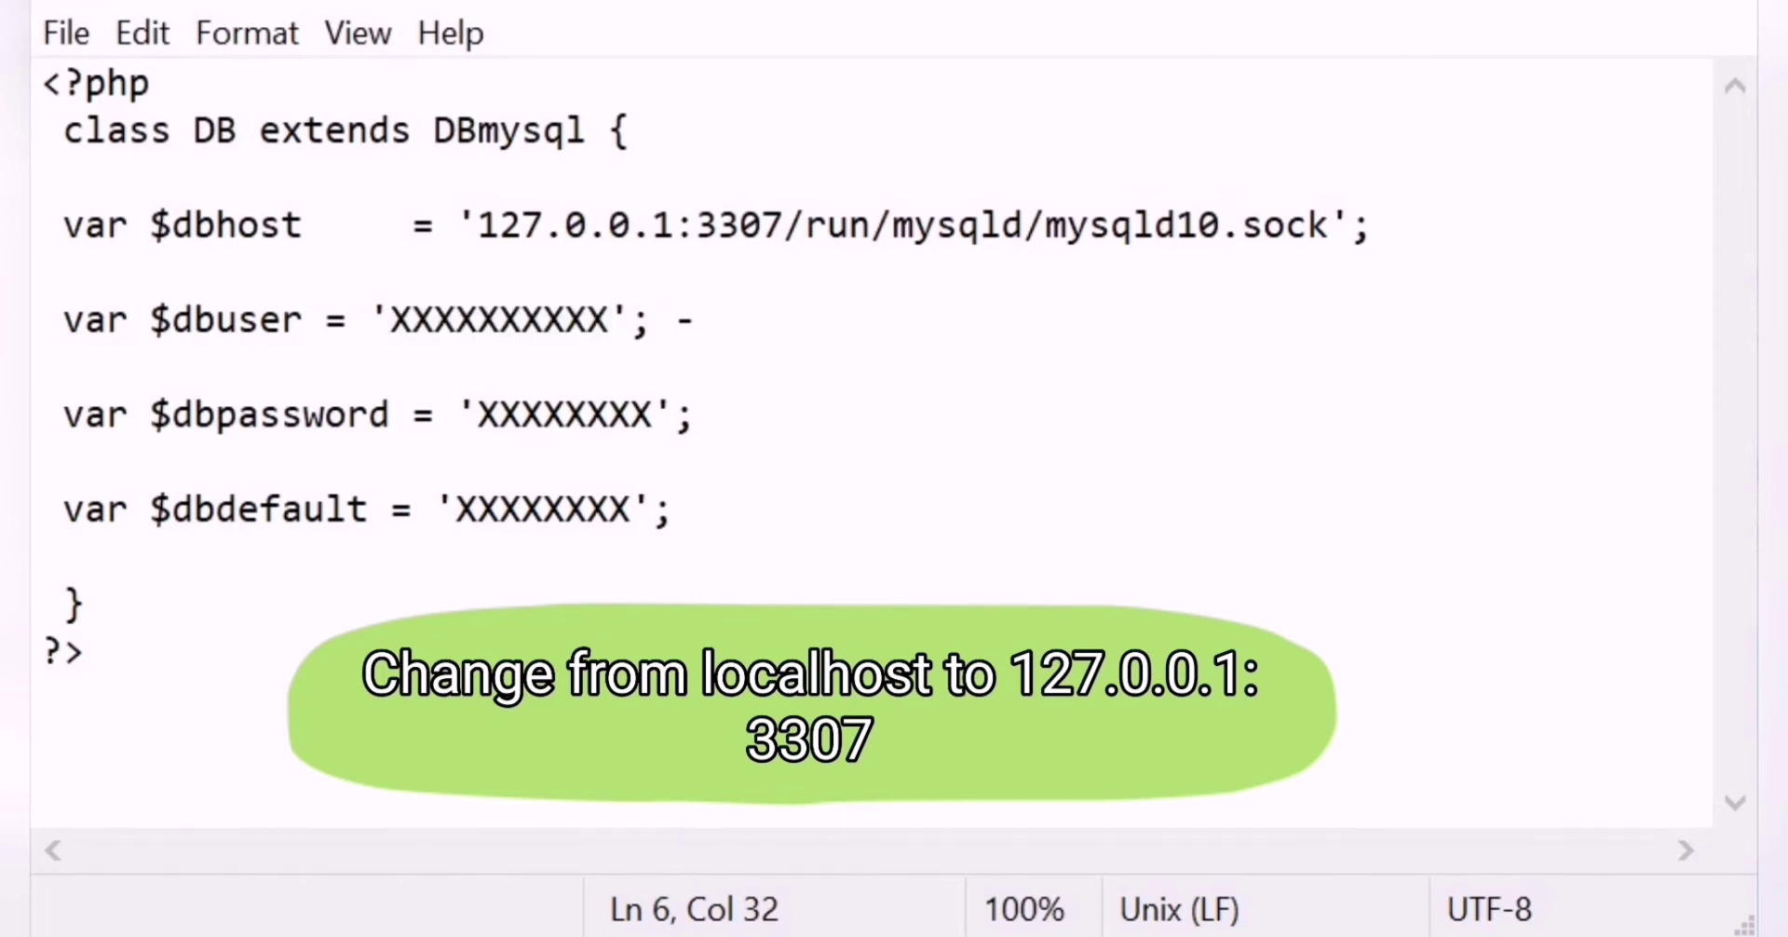
type("your user")
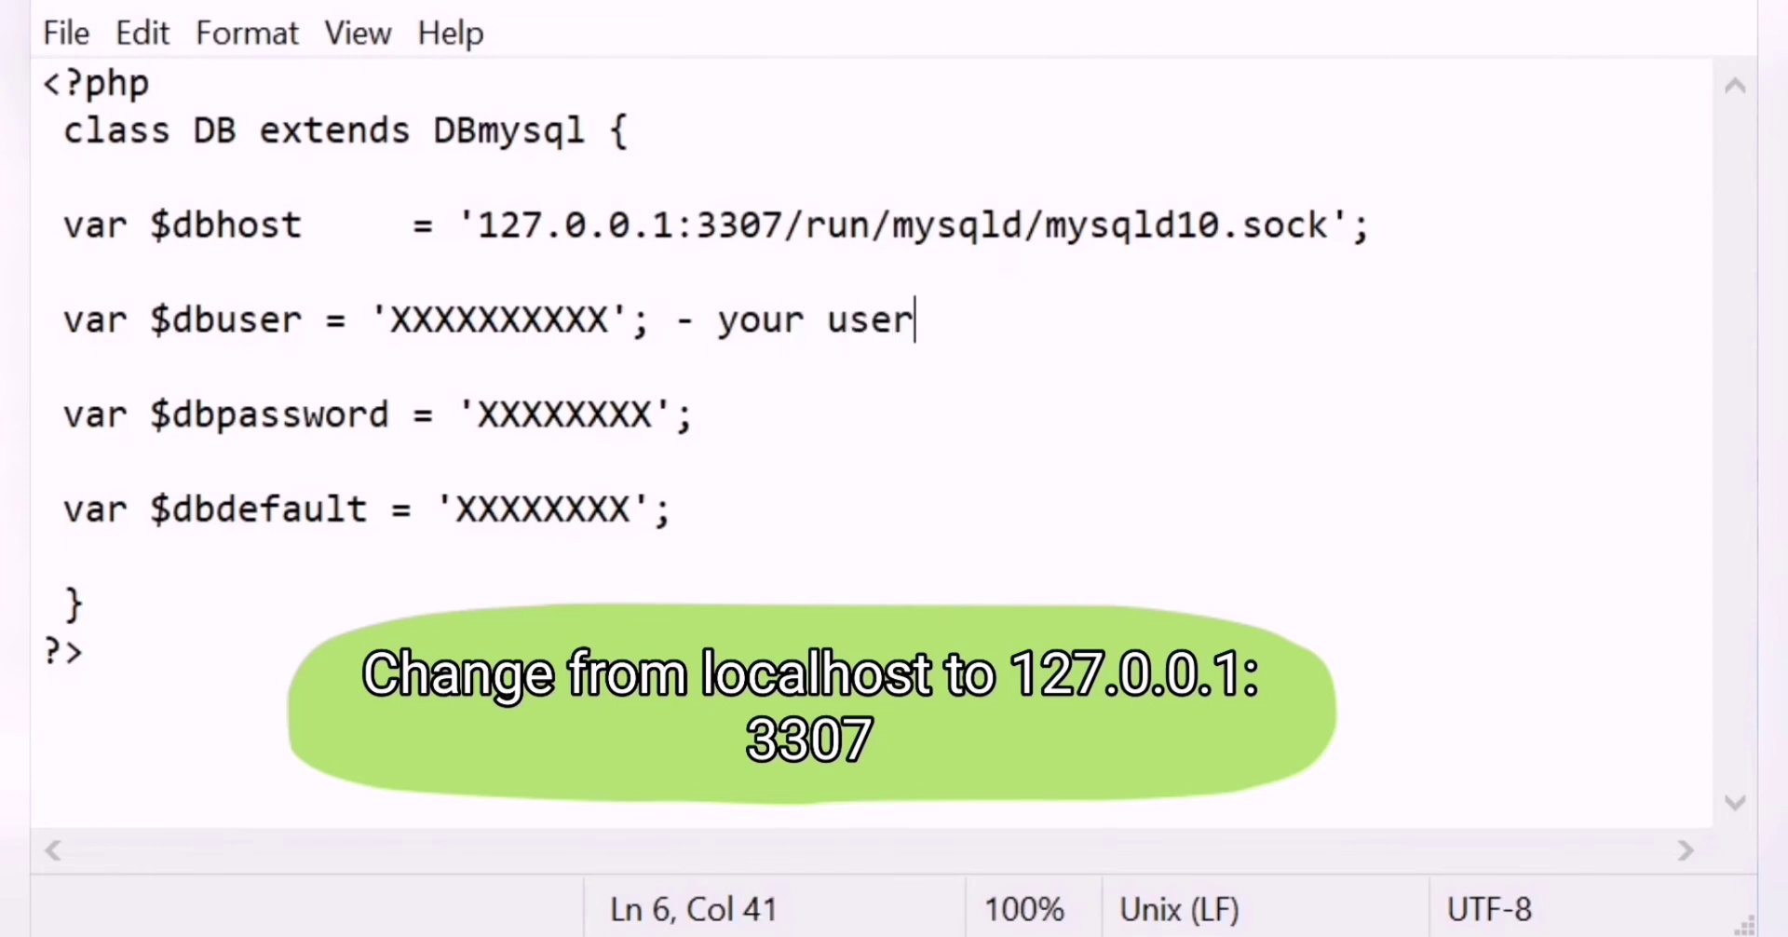
type("name")
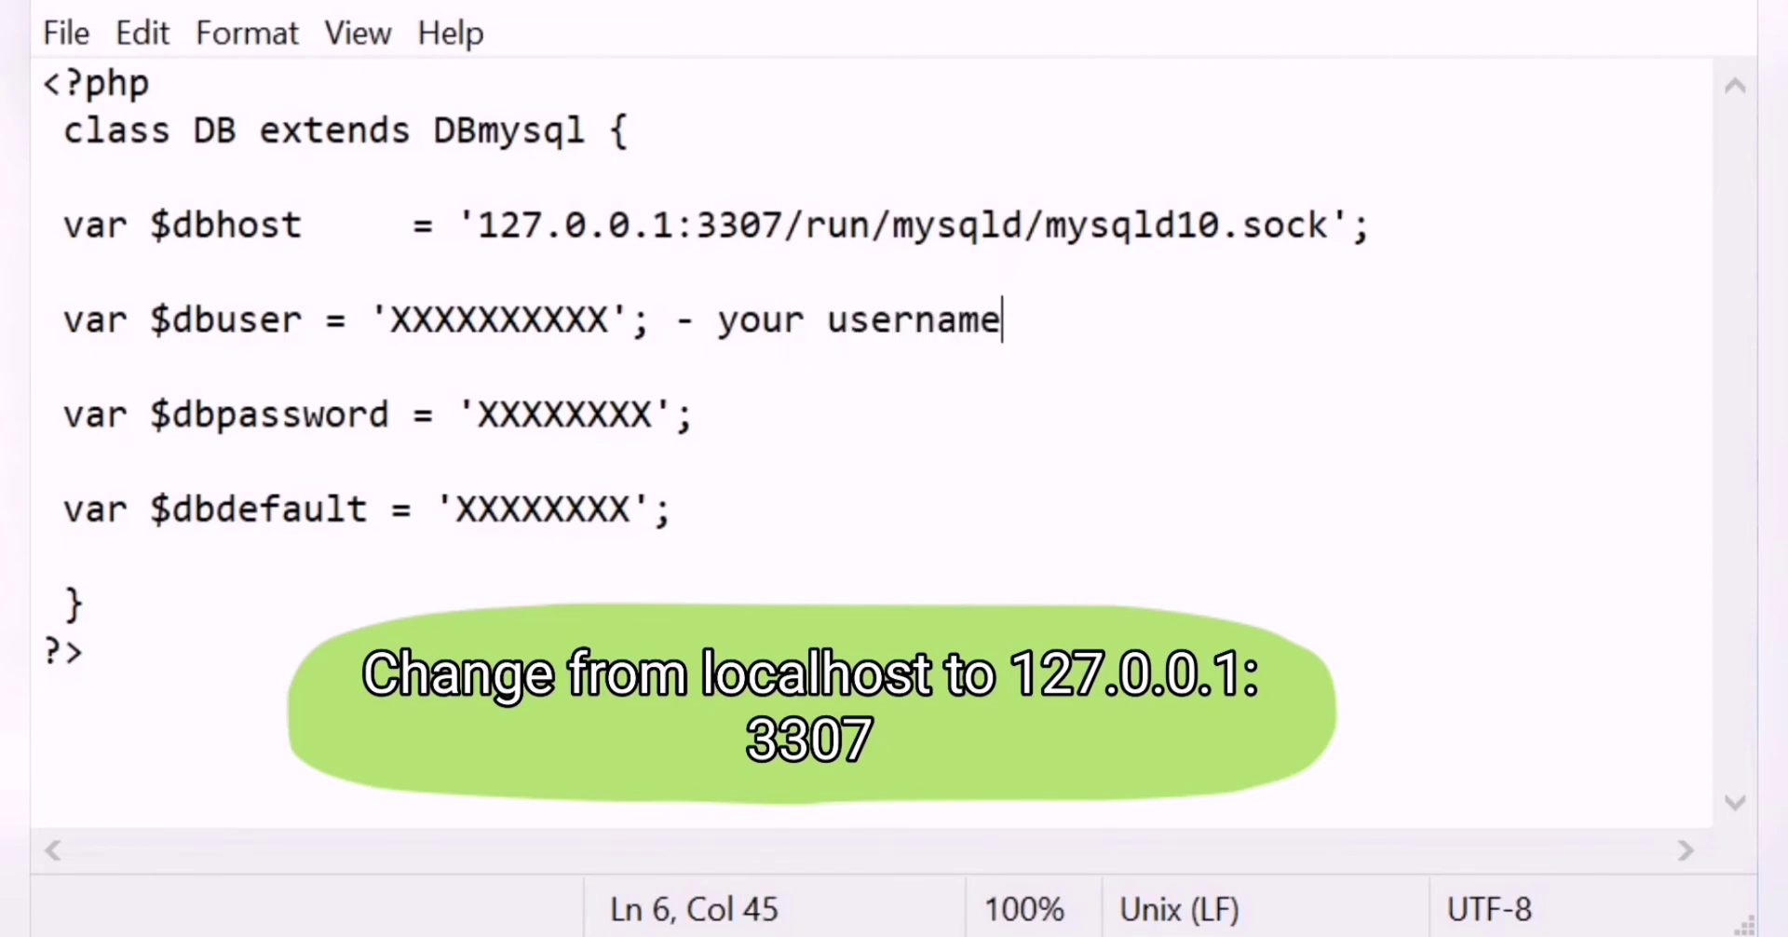
Step: Add the note "- YourDB password" after the $dbpassword line of the configuration
left_click(972, 424)
type("- ")
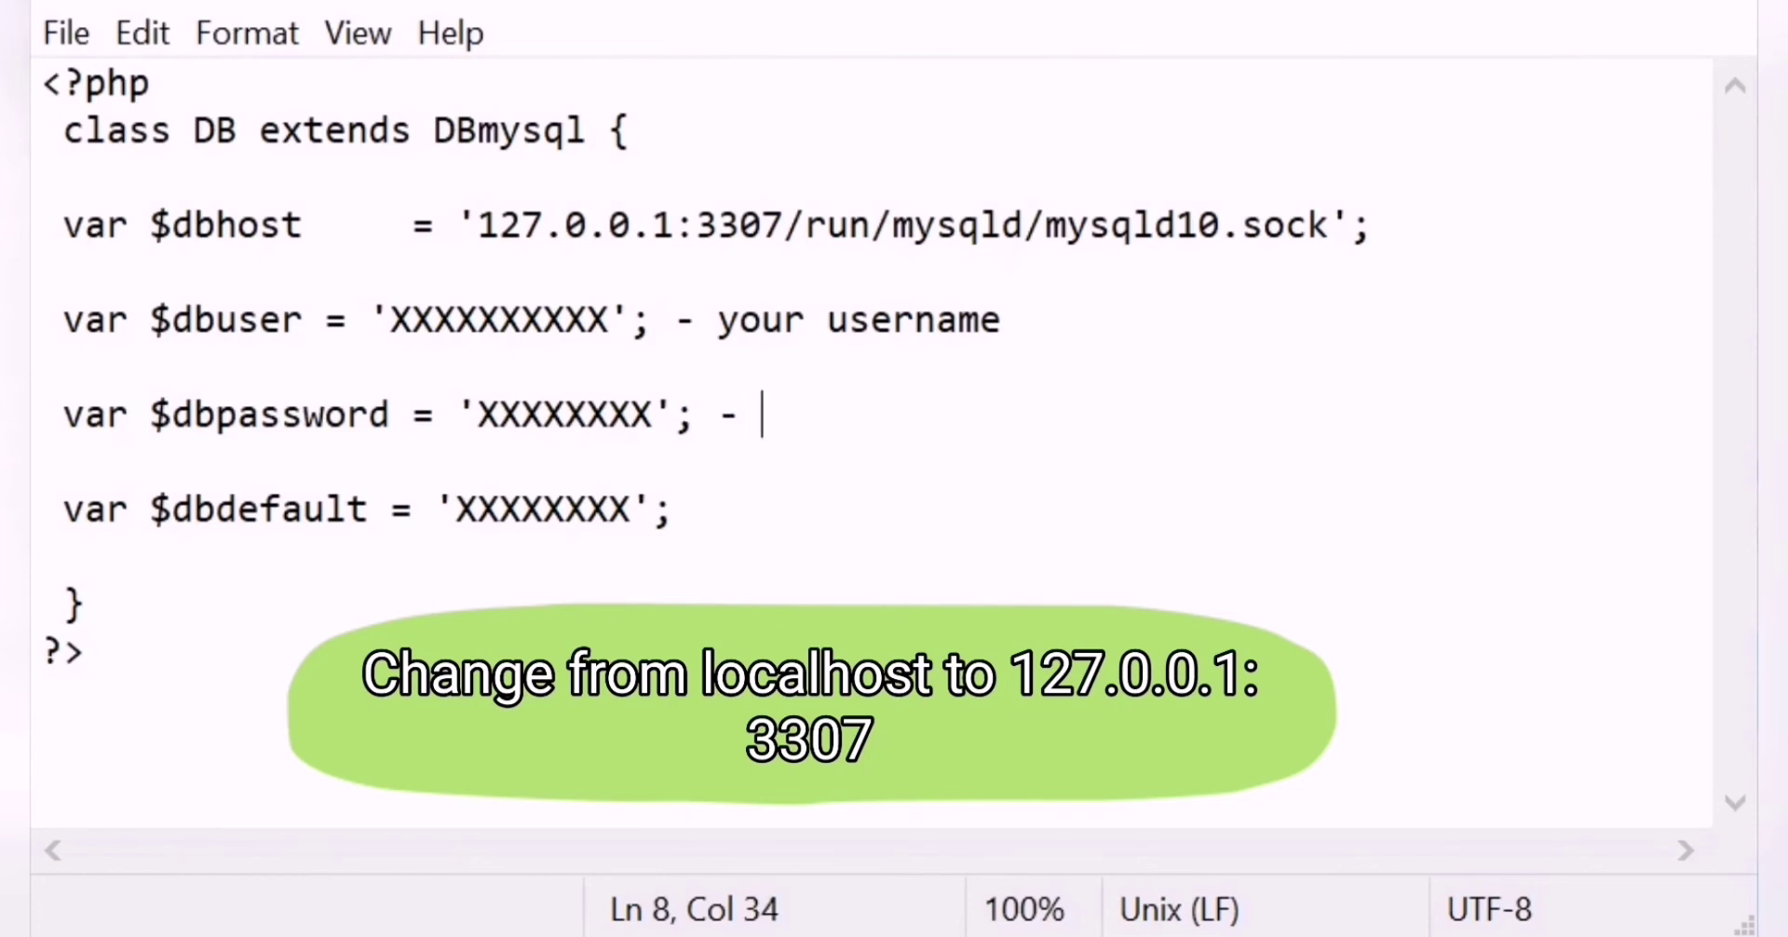
type("Your")
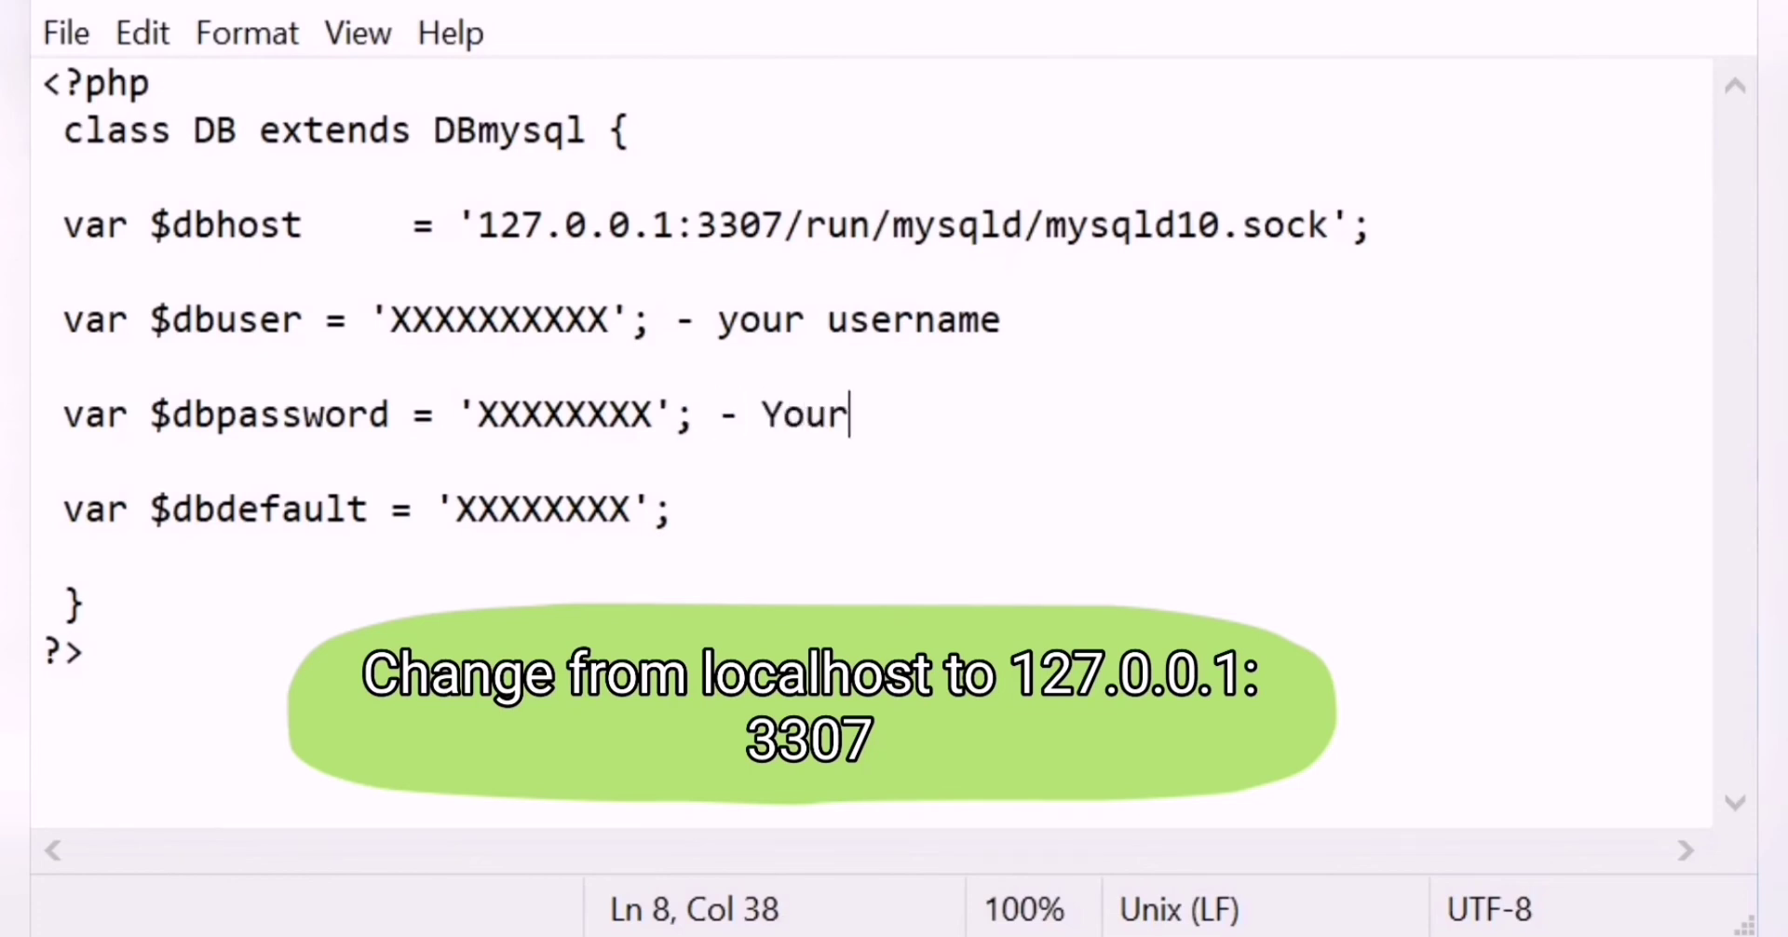
type("DB password")
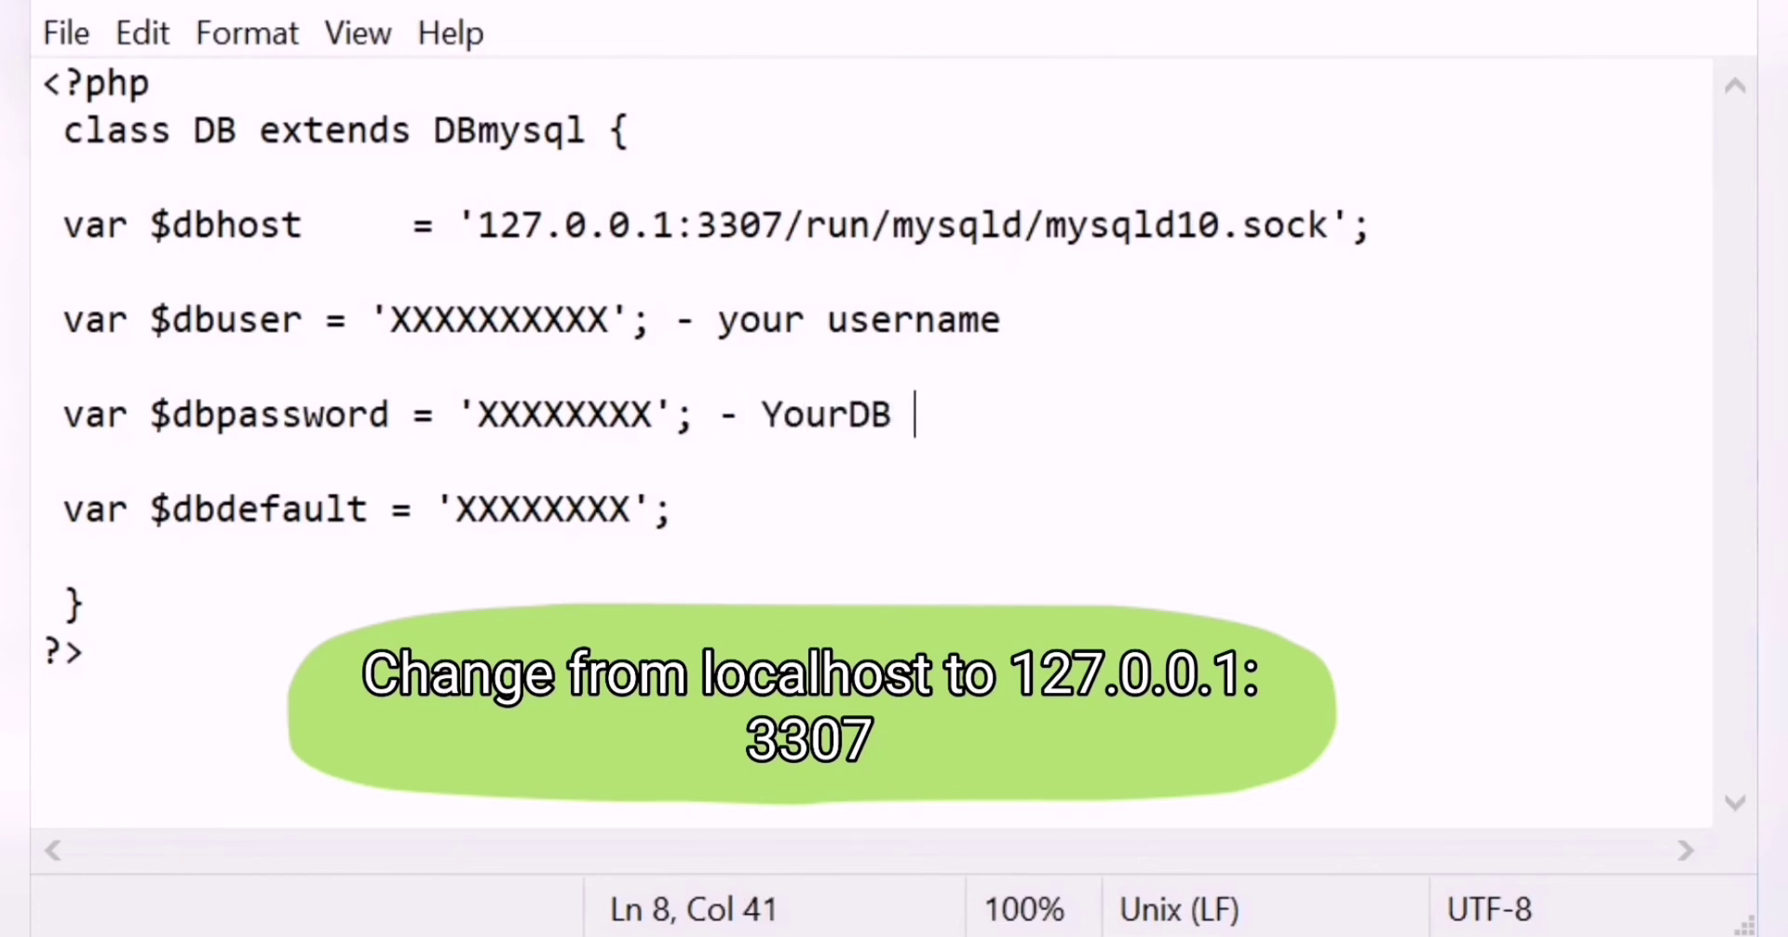
Step: Begin a dash note after the $dbdefault line and delete that dash again
left_click(952, 479)
left_click(920, 515)
type("-")
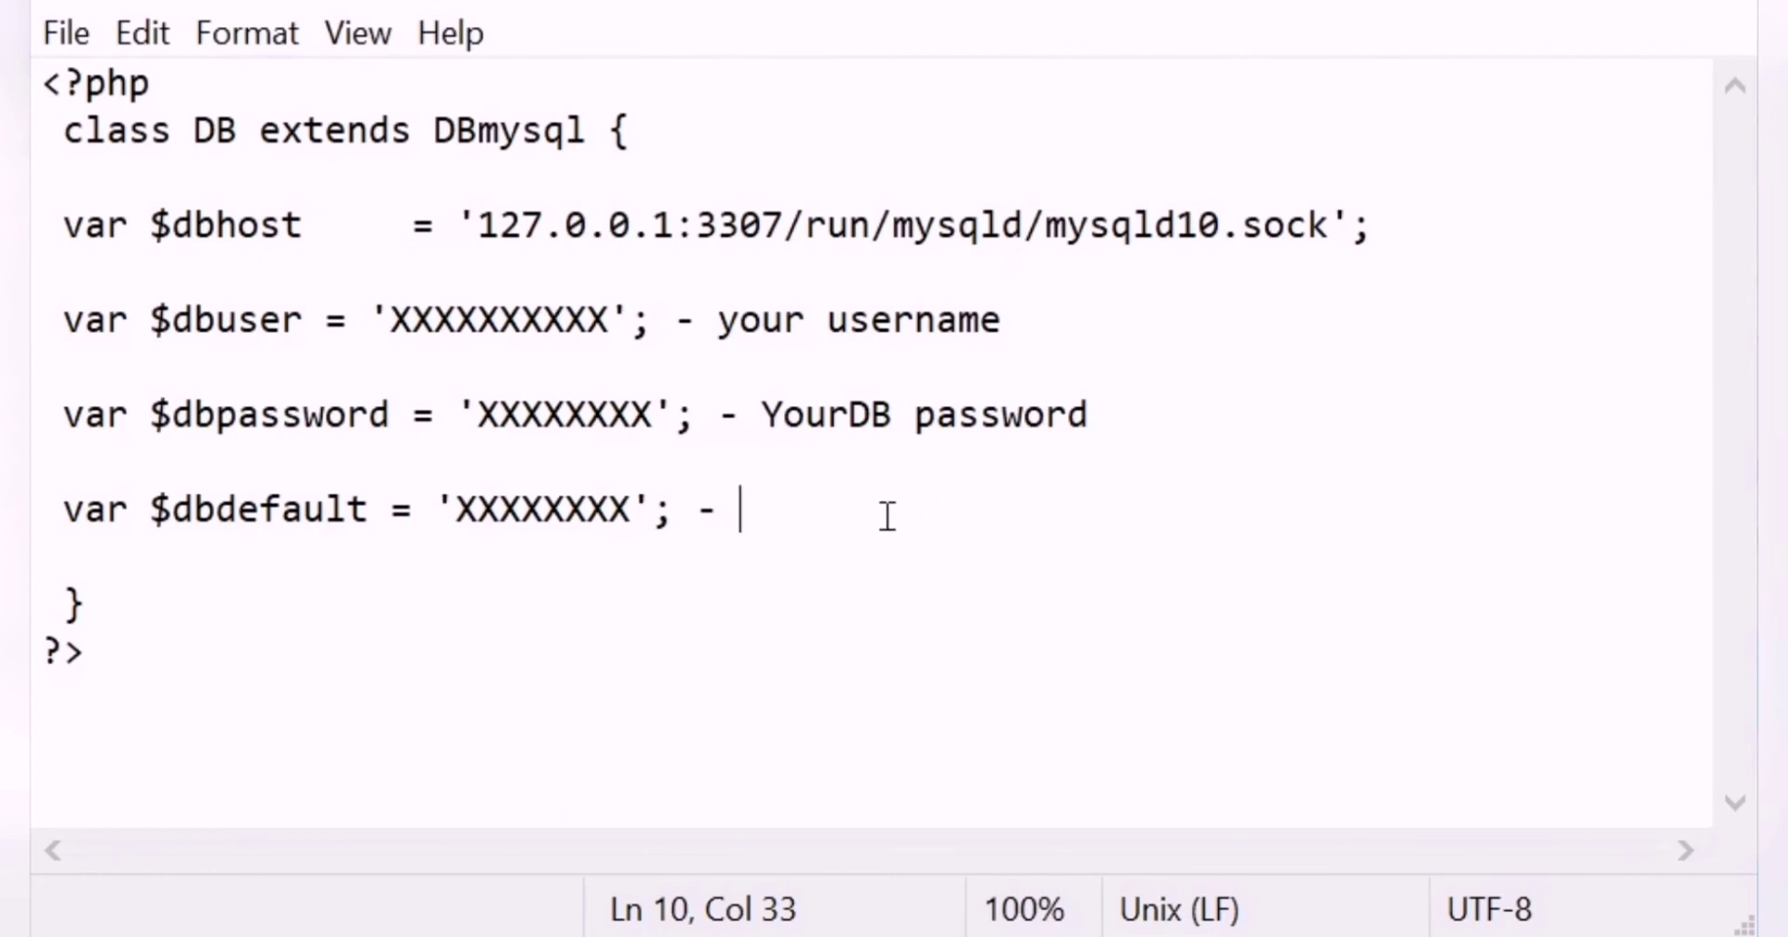
key("BackSpace")
key("BackSpace")
key("BackSpace")
mouse_move(711, 510)
left_mouse_down()
mouse_move(577, 476)
mouse_move(410, 319)
mouse_move(44, 320)
left_mouse_up()
left_click(1090, 414)
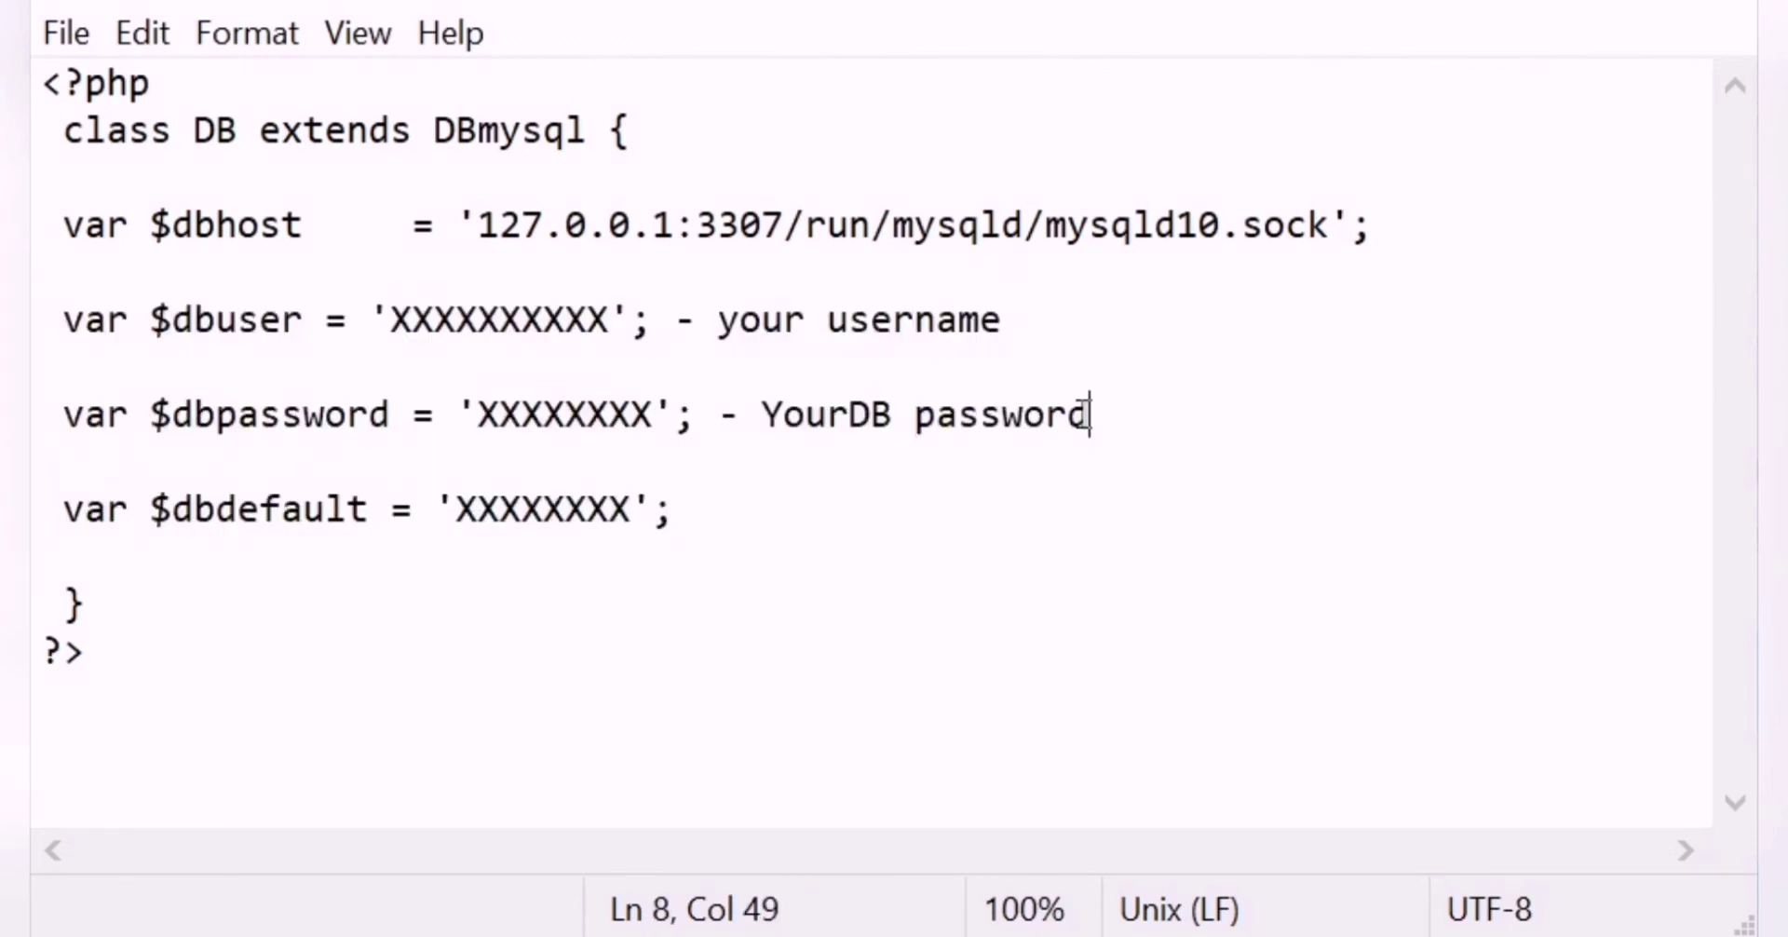
Step: Delete the explanatory notes after the $dbuser and $dbpassword lines, including their dashes and trailing spaces
left_click_drag(719, 320, 1046, 319)
key("BackSpace")
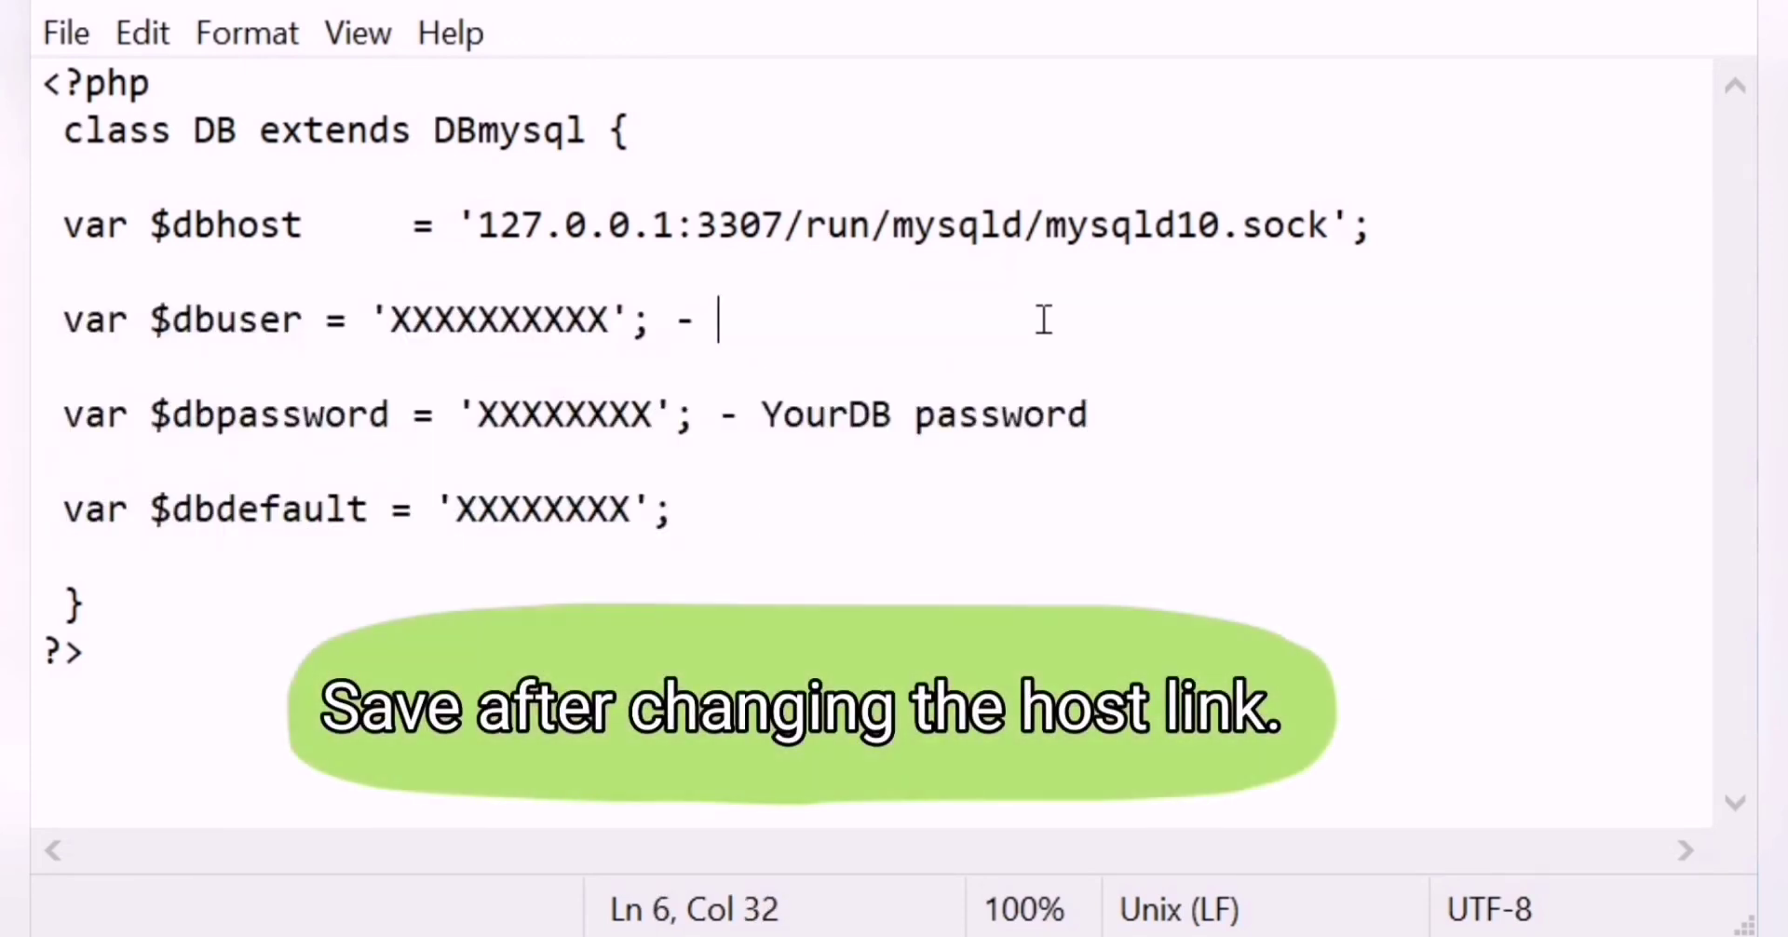
key("BackSpace")
key("BackSpace")
key("BackSpace")
left_click_drag(718, 414, 1182, 424)
key("BackSpace")
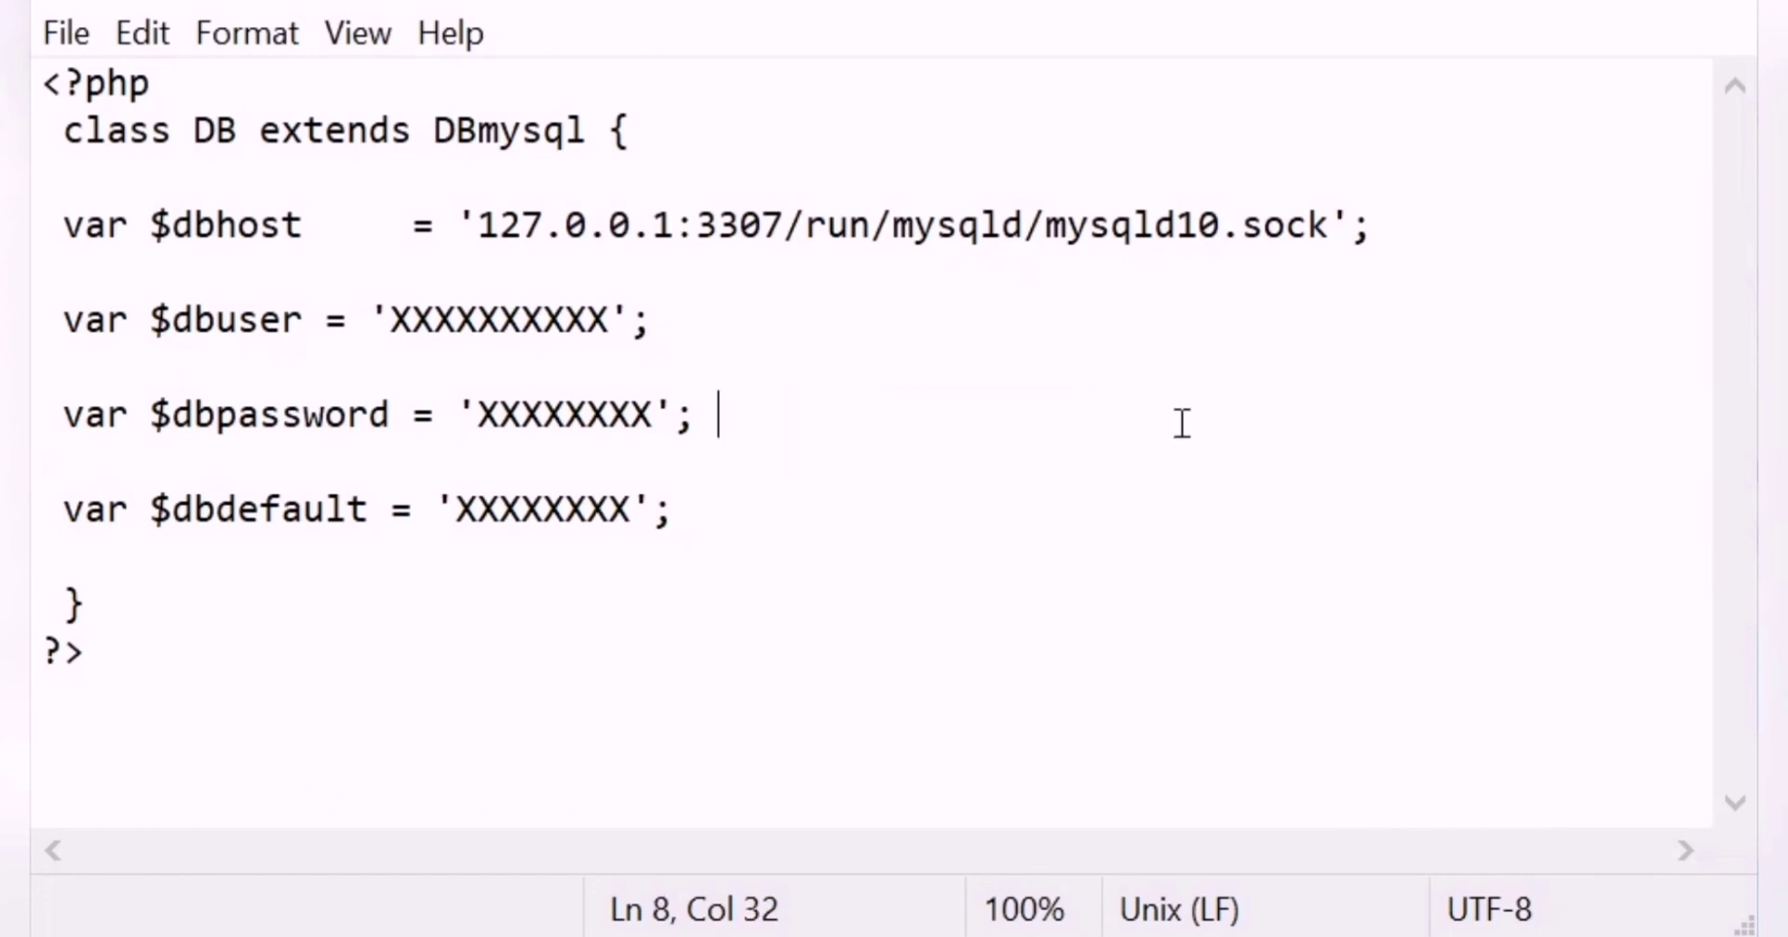
key("BackSpace")
key("Down")
key("Down")
key("Down")
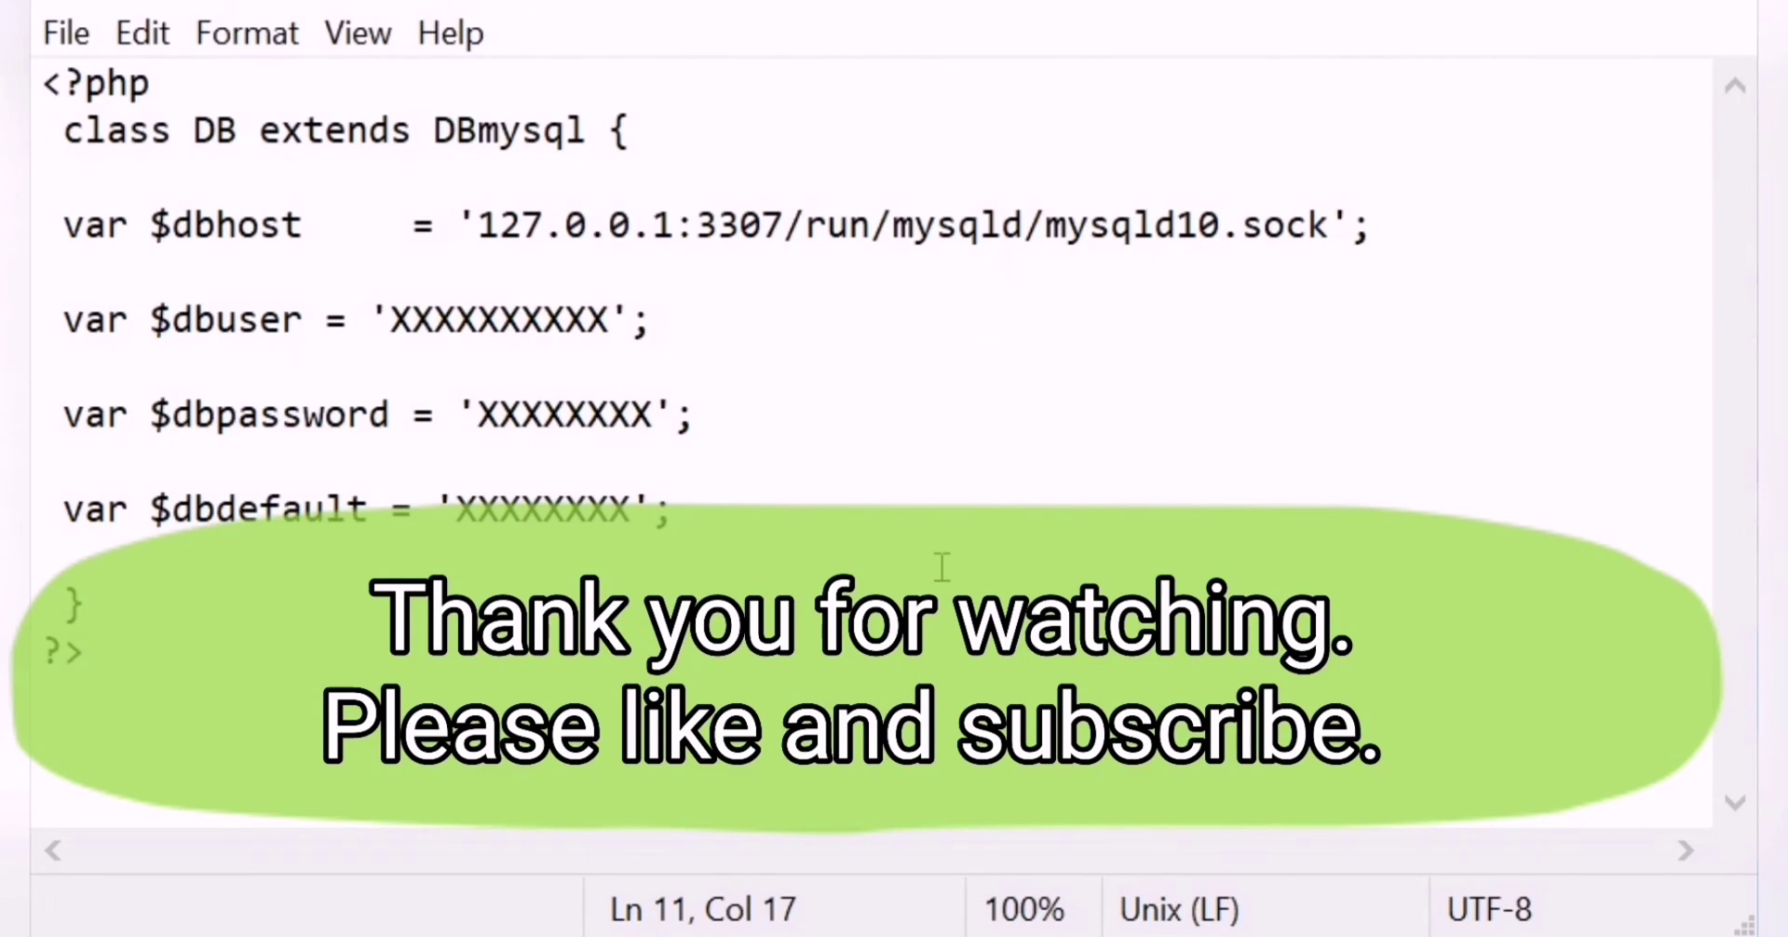
Step: Check the 127.0.0.1:3307 host address in the $dbhost line and save the configuration file
left_click(784, 227)
left_click_drag(478, 227, 784, 226)
left_click(806, 226)
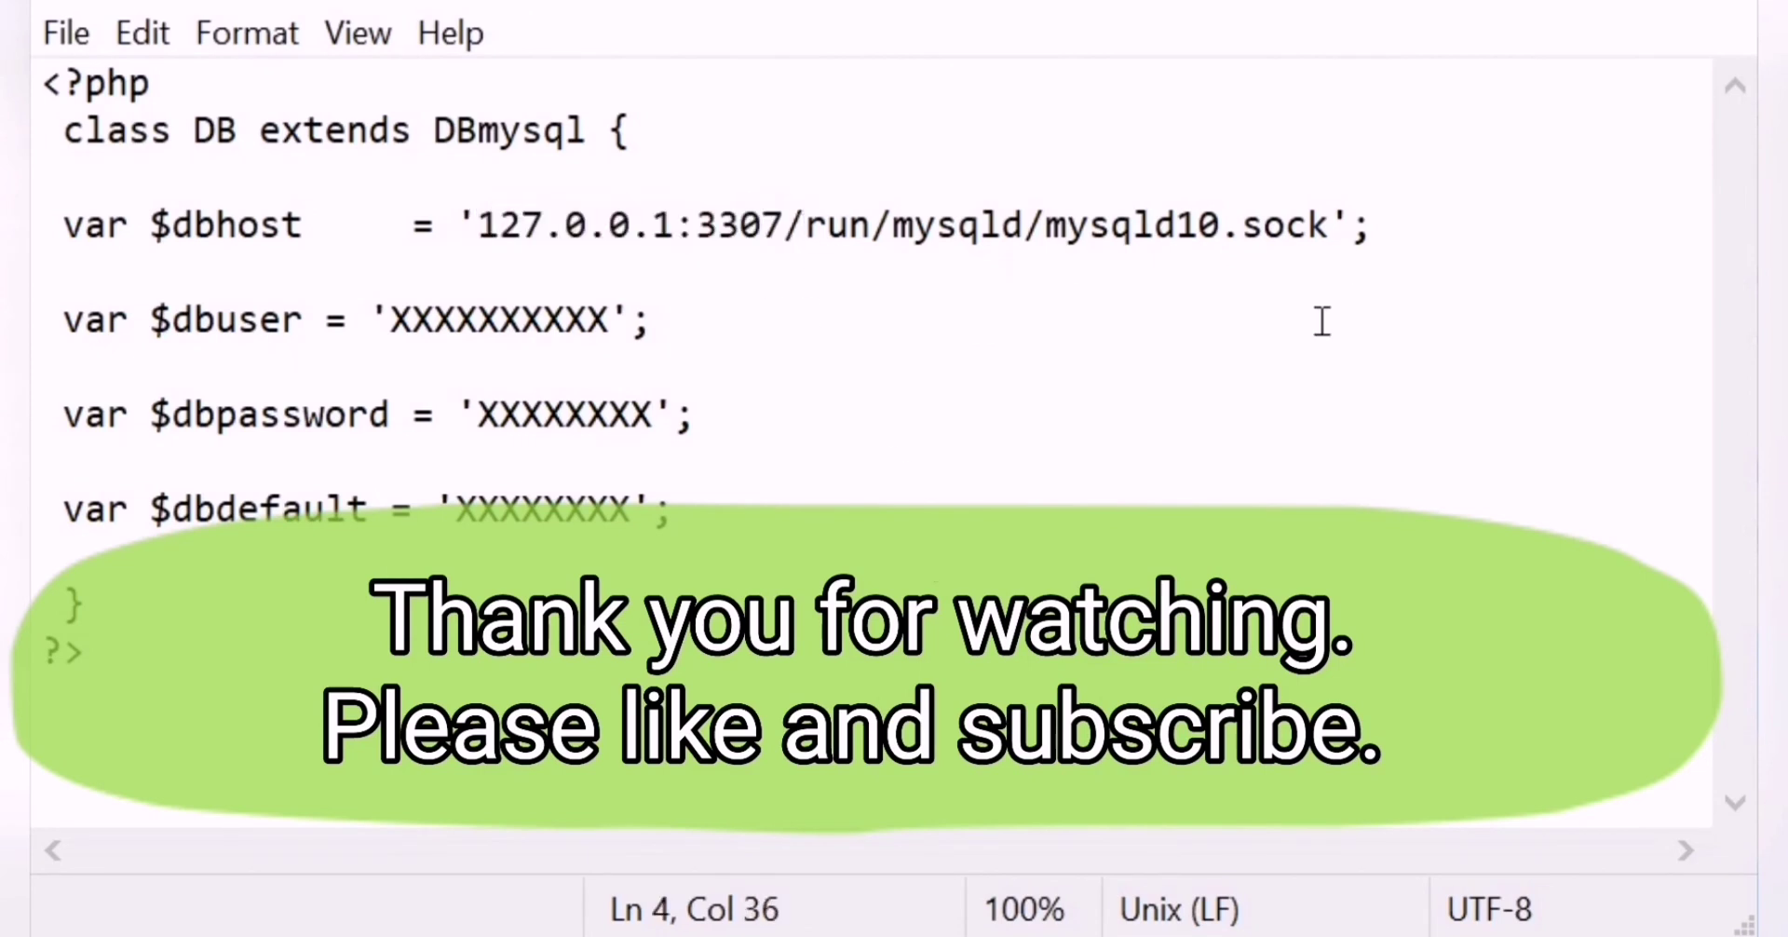
left_click(64, 32)
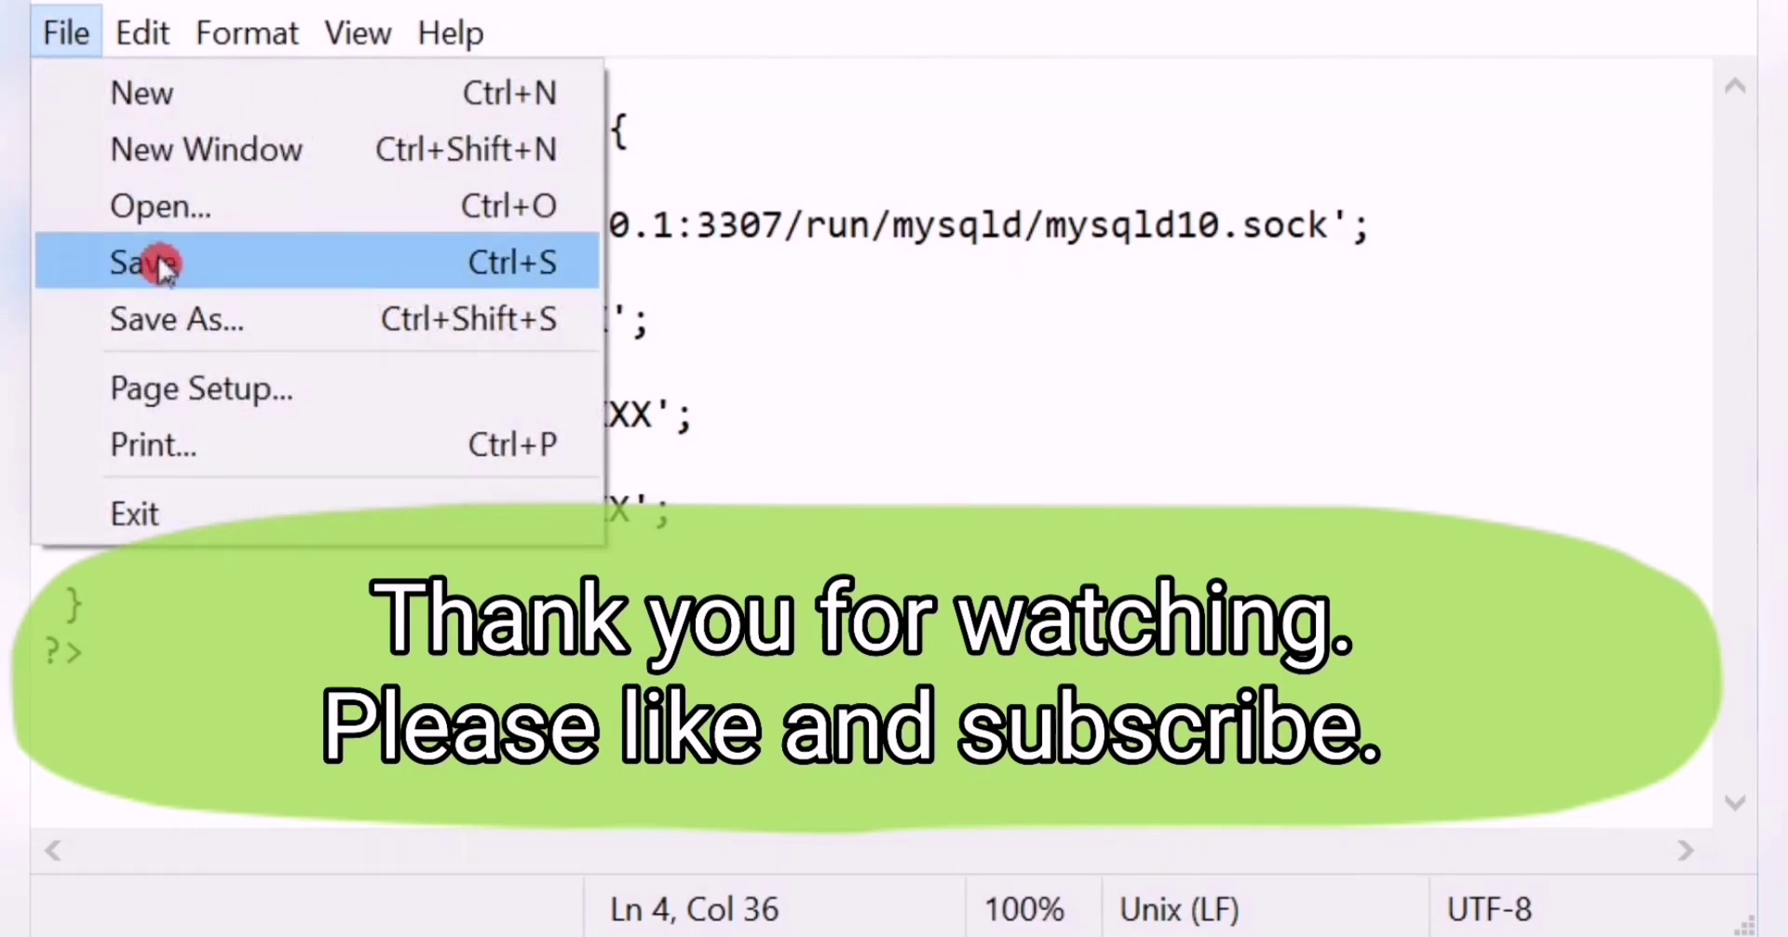
left_click(163, 268)
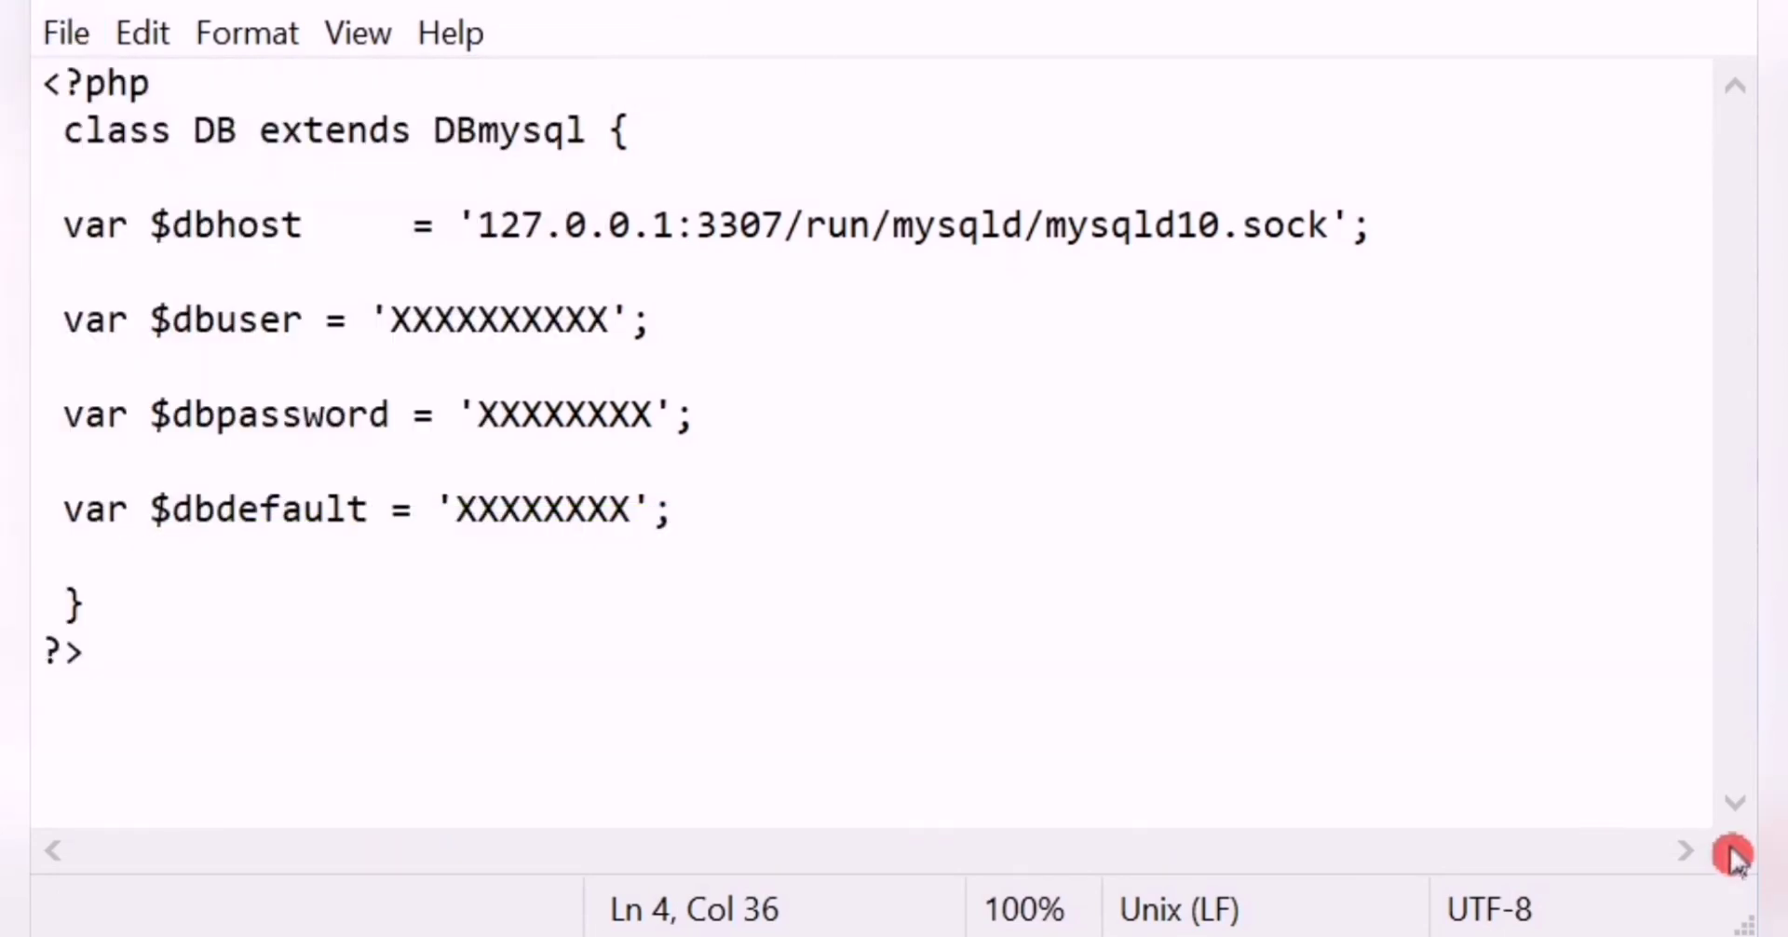